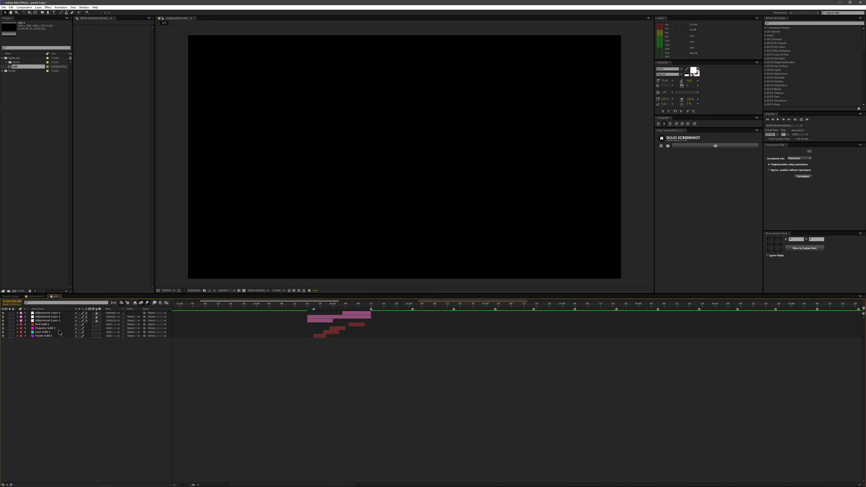
# Step: Copy all solids and adjustment layers from the edit composition into "what is love h" and position them across the cut in the clip
pyautogui.click(58, 336)
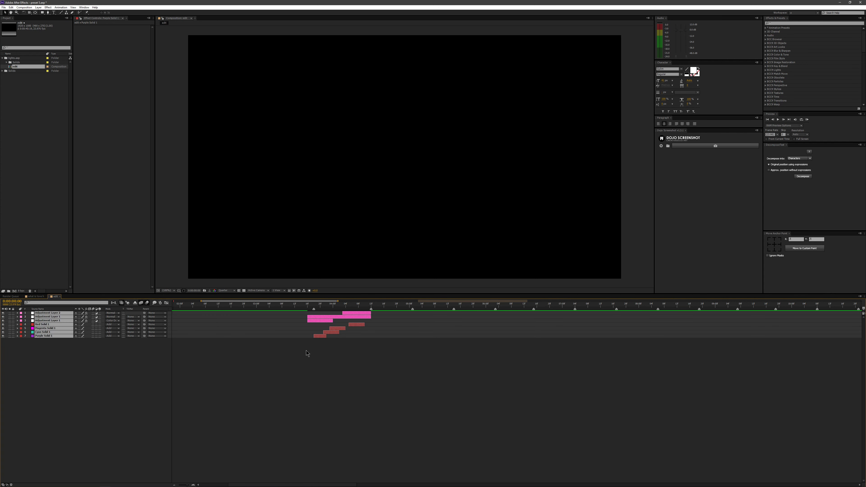
pyautogui.click(31, 296)
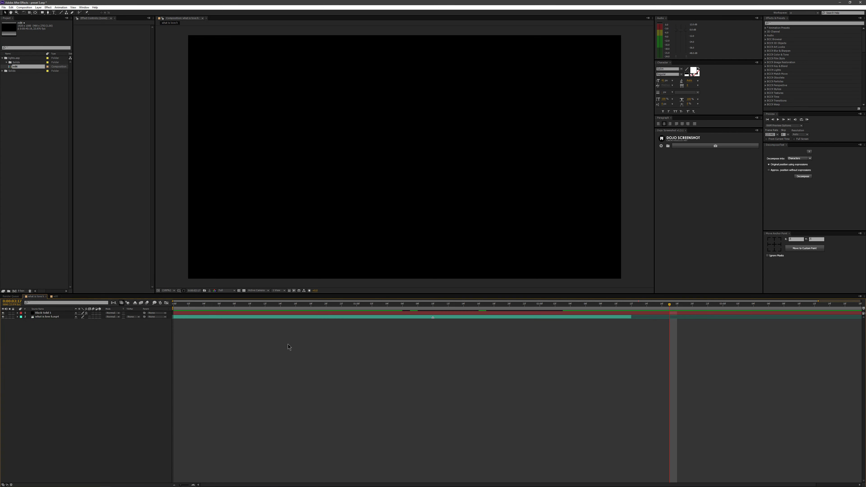
pyautogui.hotkey('ctrl', 'v')
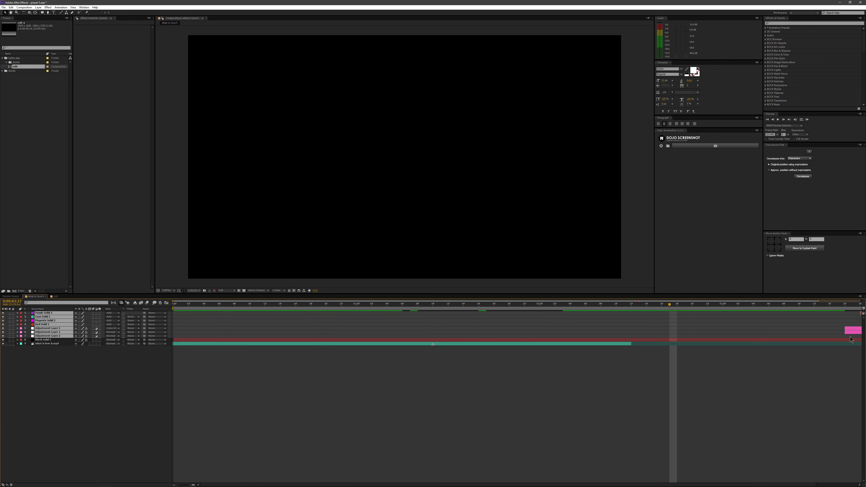
pyautogui.moveTo(852, 333); pyautogui.dragTo(637, 333)
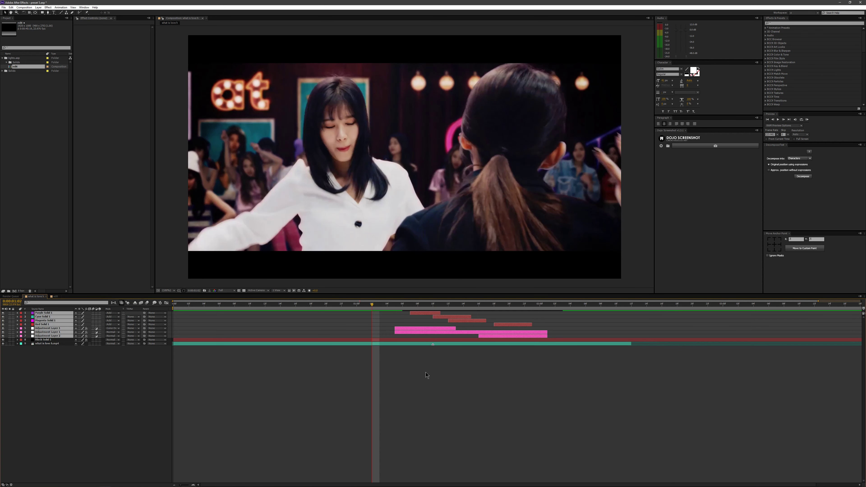
pyautogui.click(426, 373)
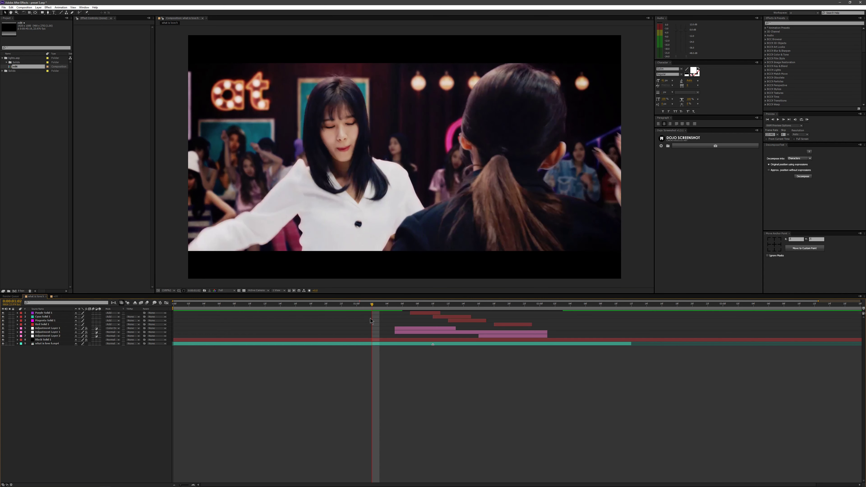
# Step: Examine the pasted light transition around the cut, checking the Cyan Solid mask and the effects on the adjustment layers
pyautogui.click(425, 304)
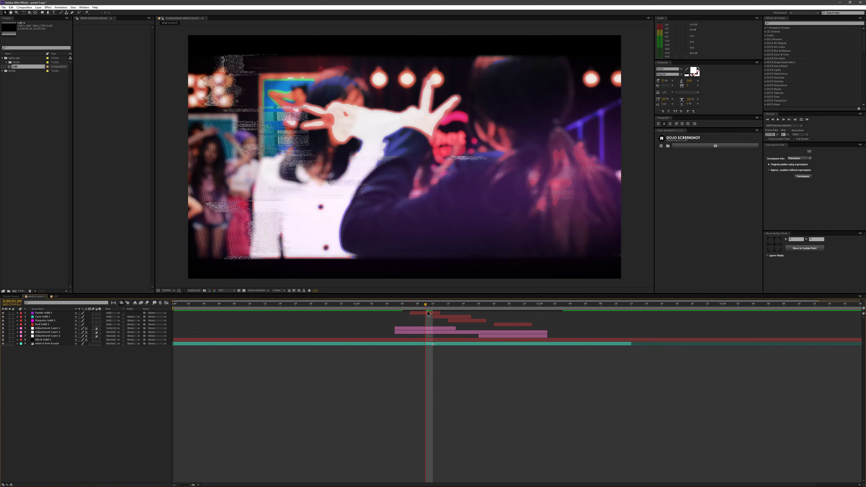
pyautogui.click(458, 316)
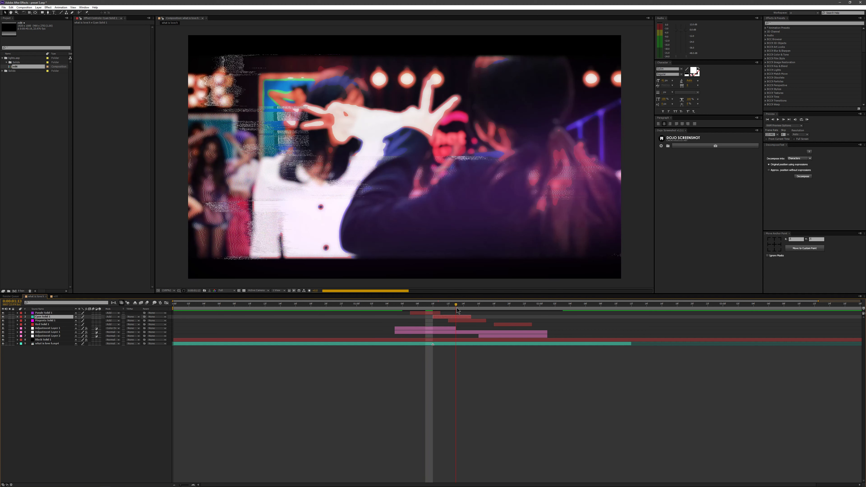
pyautogui.press('pagedown')
pyautogui.press('pagedown')
pyautogui.press('pagedown')
pyautogui.press('pagedown')
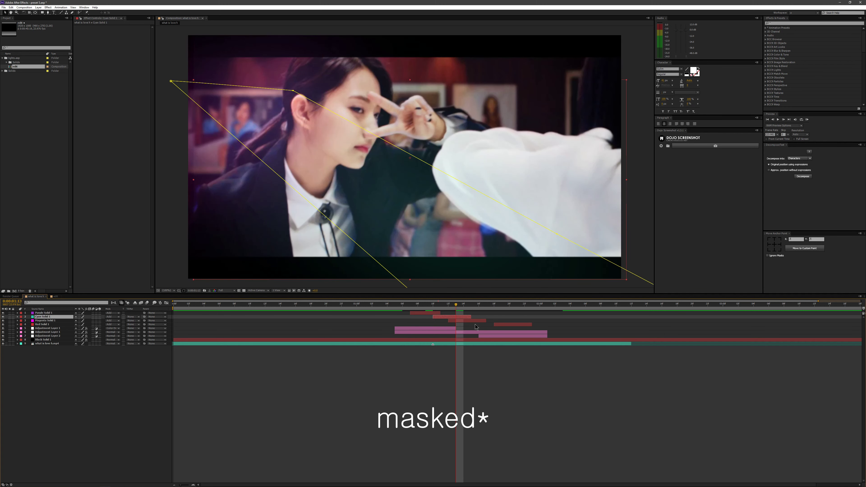
pyautogui.click(449, 329)
pyautogui.click(452, 332)
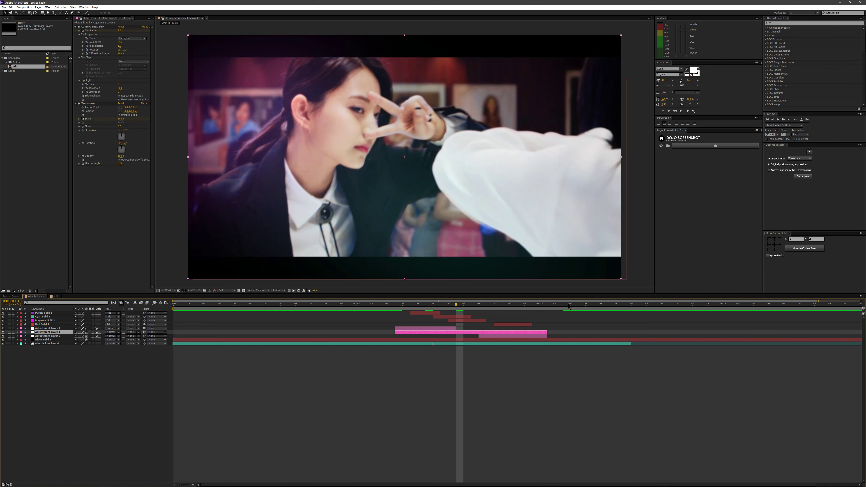
pyautogui.click(629, 304)
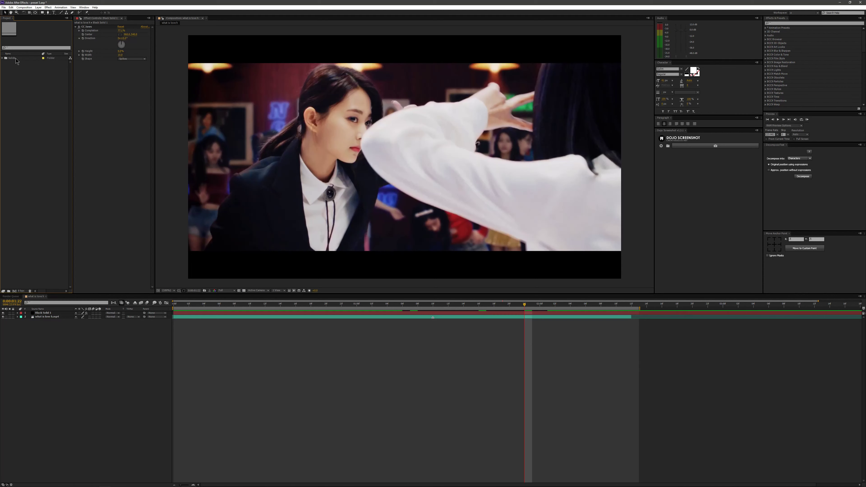
# Step: Import burn.aep into the project and open its Comp 4 composition
pyautogui.hotkey('ctrl', 'i')
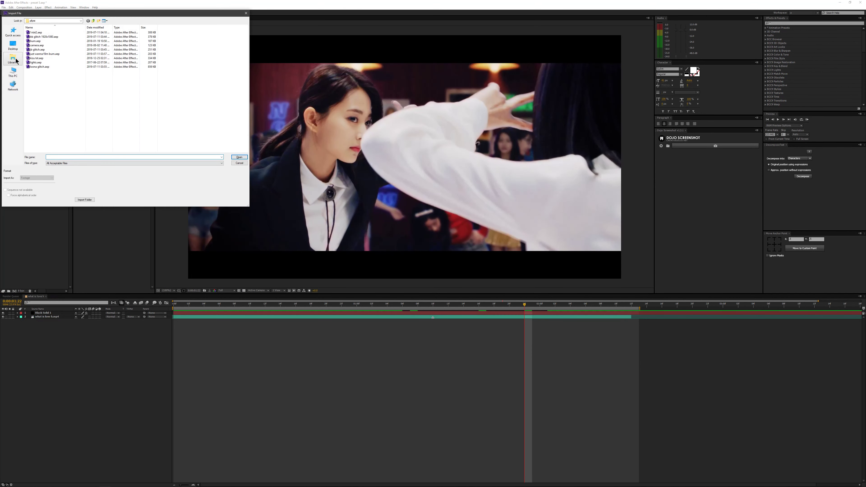
pyautogui.doubleClick(35, 41)
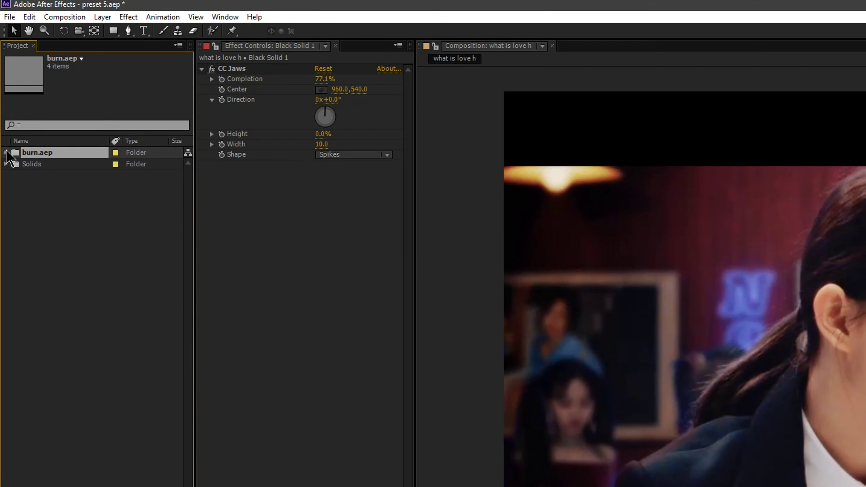
pyautogui.click(2, 58)
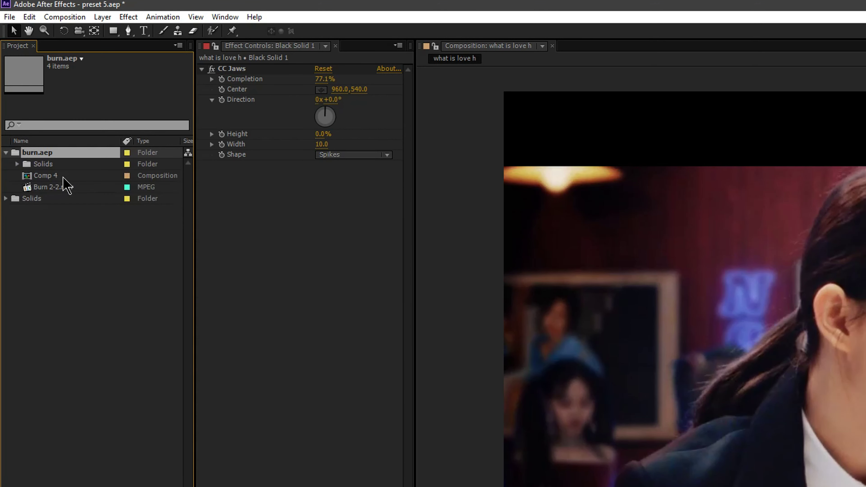
pyautogui.click(52, 176)
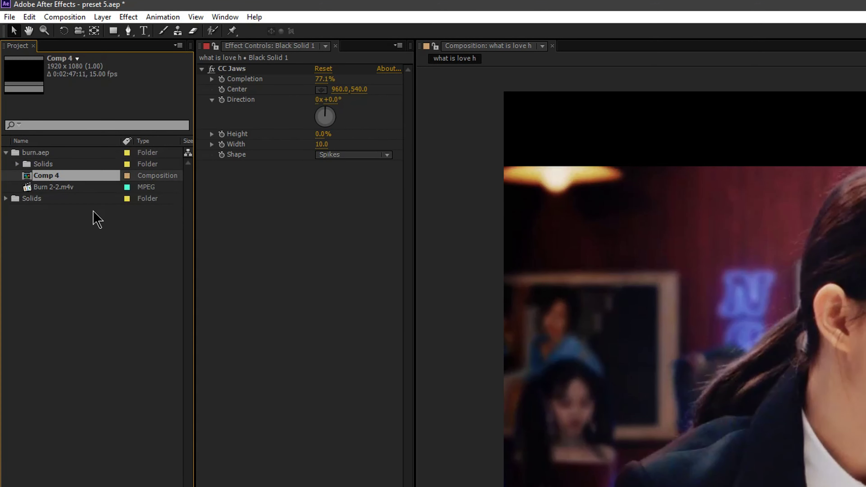
pyautogui.doubleClick(59, 177)
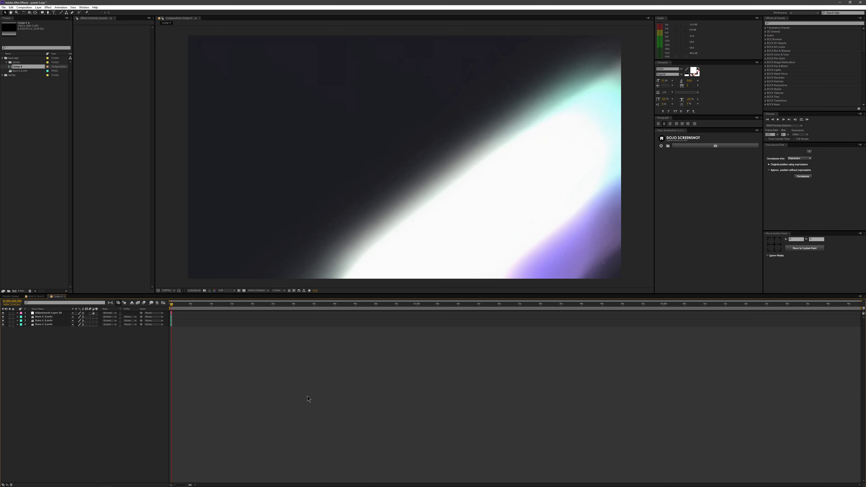
# Step: Copy all layers of Comp 4 into "what is love h" and place Black Solid 1 at the top of the layer stack
pyautogui.hotkey('ctrl', 'a')
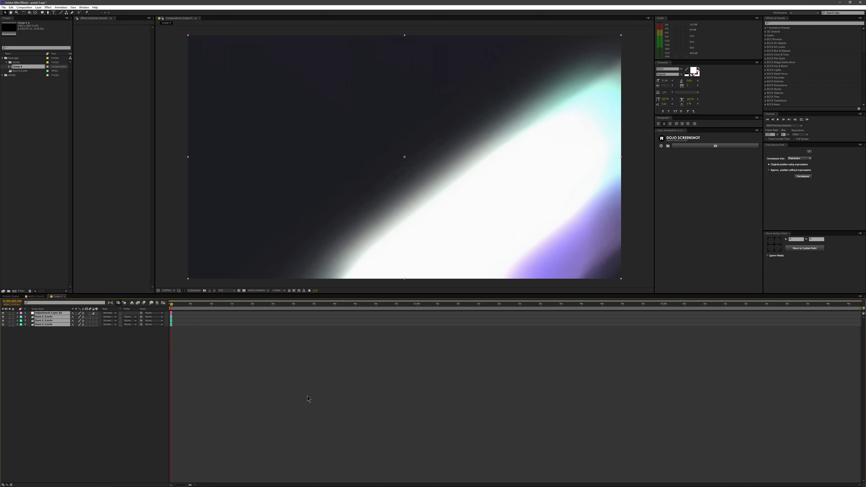
pyautogui.click(37, 296)
pyautogui.hotkey('ctrl', 'v')
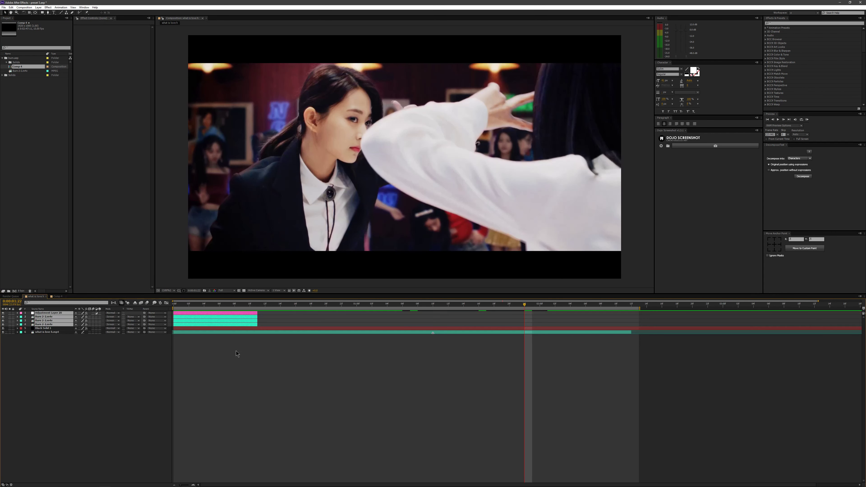
pyautogui.click(204, 304)
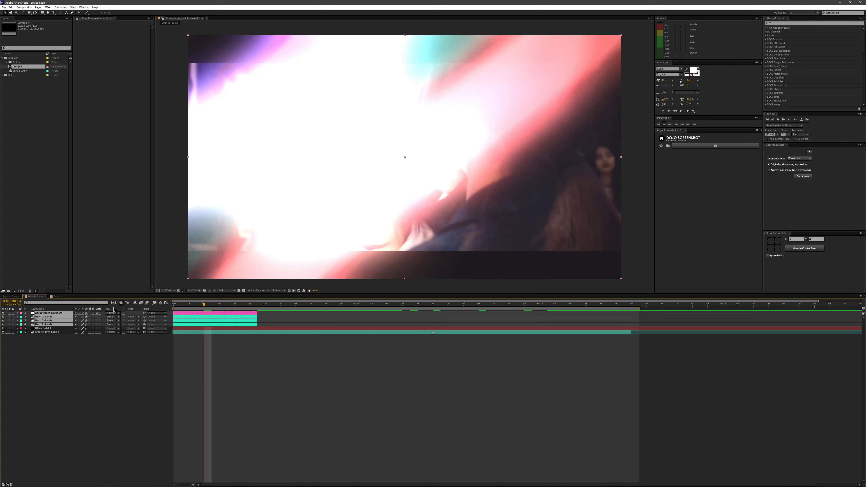
pyautogui.moveTo(39, 328); pyautogui.dragTo(46, 311)
# Step: Reveal the burn and adjustment layers' keyframes, shift these layers so the glow intensity's middle keyframe meets the clip marker, and collapse their properties
pyautogui.click(208, 317)
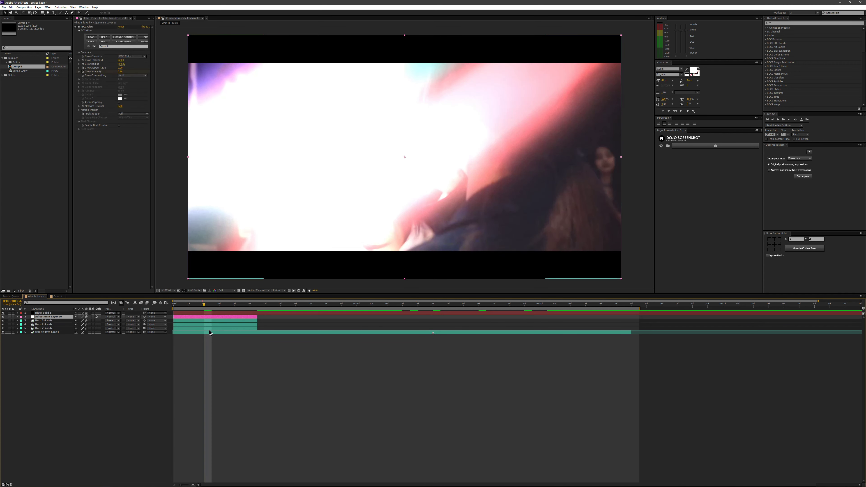
pyautogui.keyDown('shift'); pyautogui.click(207, 328); pyautogui.keyUp('shift')
pyautogui.press('u')
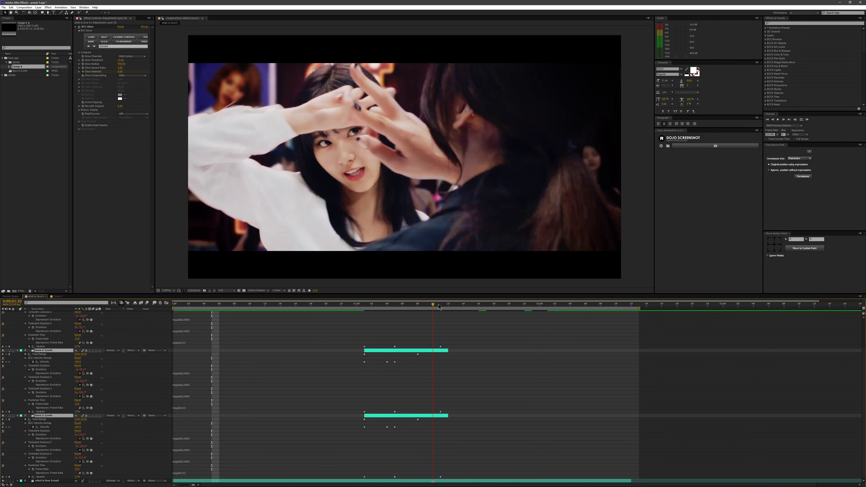
pyautogui.scroll(3, 427, 347)
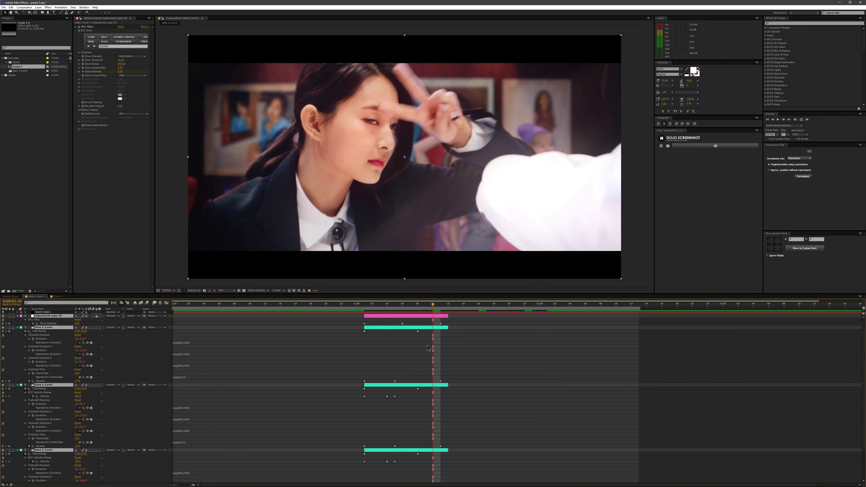
pyautogui.moveTo(430, 320); pyautogui.dragTo(451, 316)
pyautogui.click(275, 354)
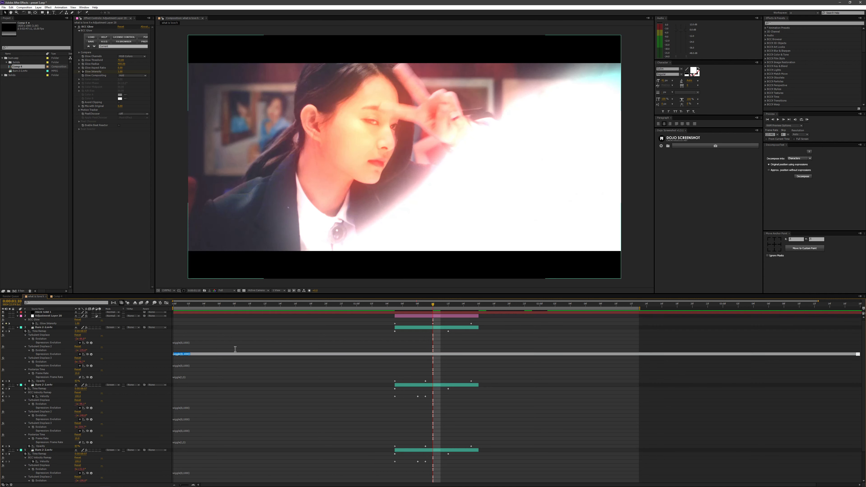
pyautogui.click(43, 321)
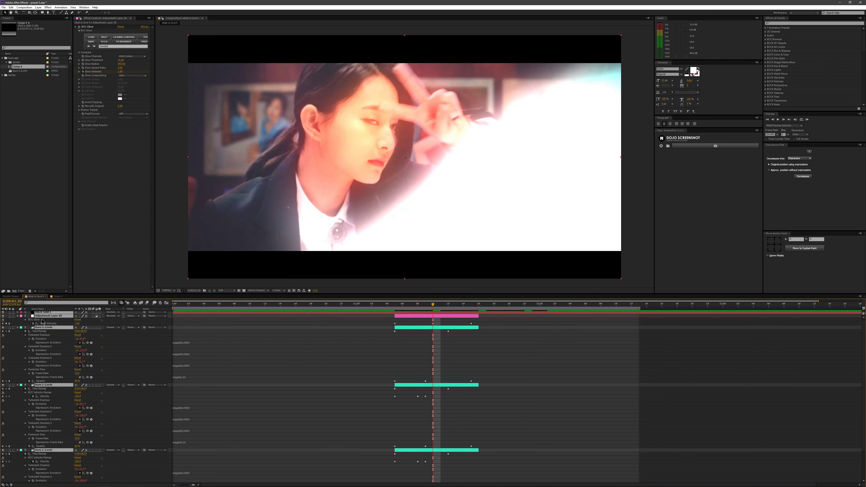
pyautogui.click(18, 316)
pyautogui.click(123, 399)
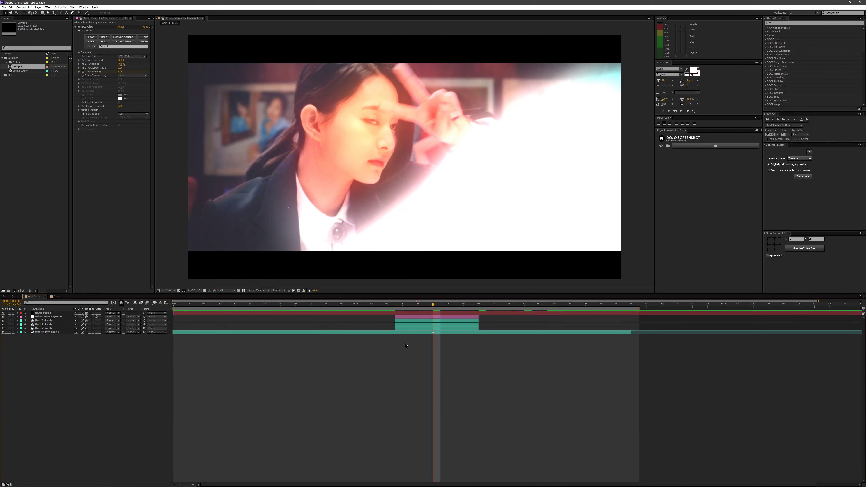
# Step: Place the adjustment layer directly beneath the three burn layers and preview the burn transition
pyautogui.click(397, 317)
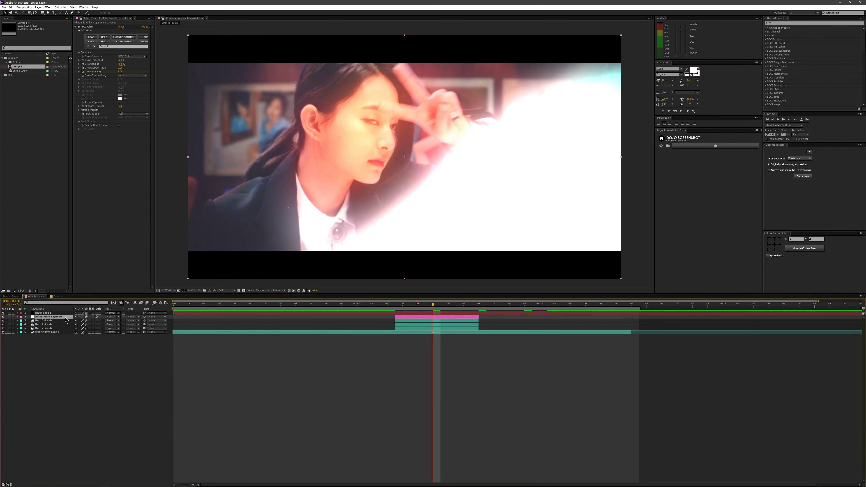
pyautogui.moveTo(65, 318); pyautogui.dragTo(76, 331)
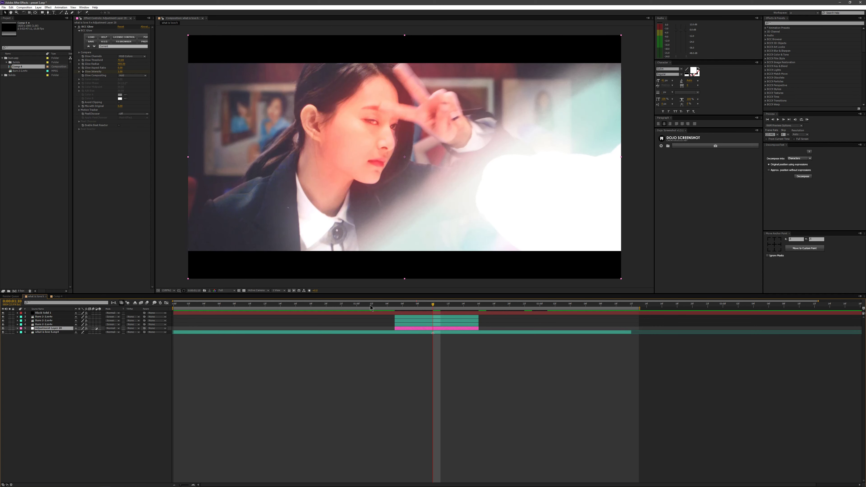
pyautogui.moveTo(370, 306); pyautogui.dragTo(337, 305)
pyautogui.press('space')
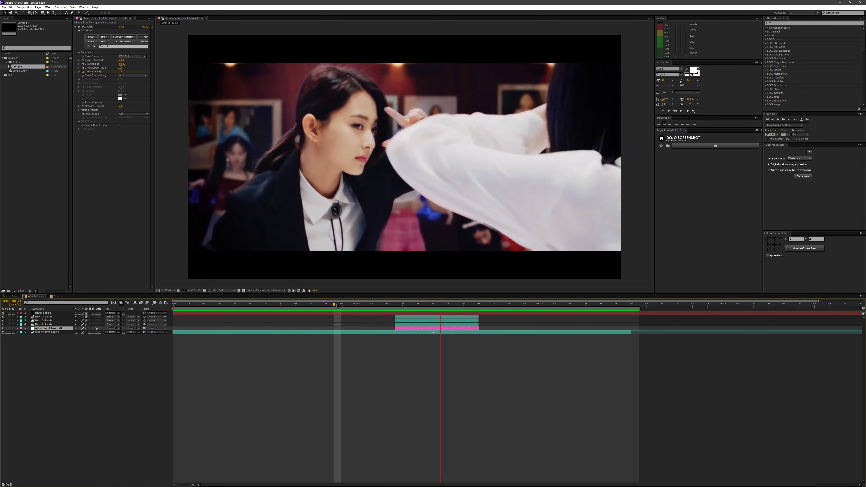
pyautogui.press('space')
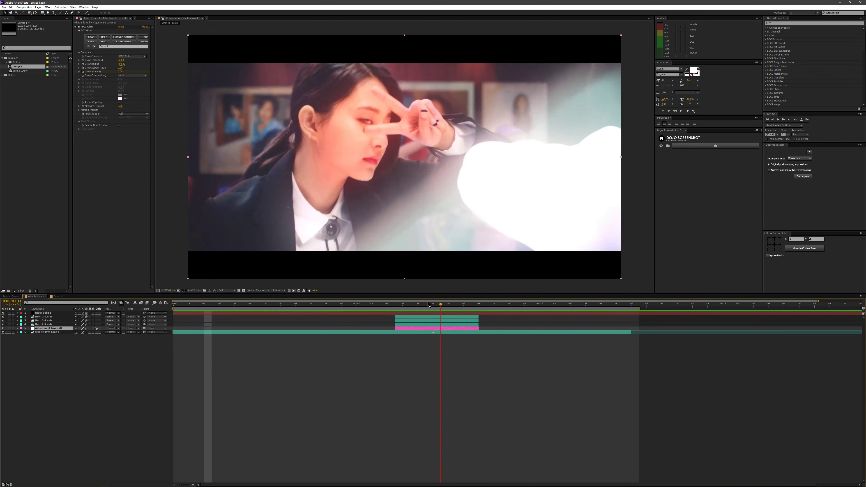
pyautogui.click(459, 305)
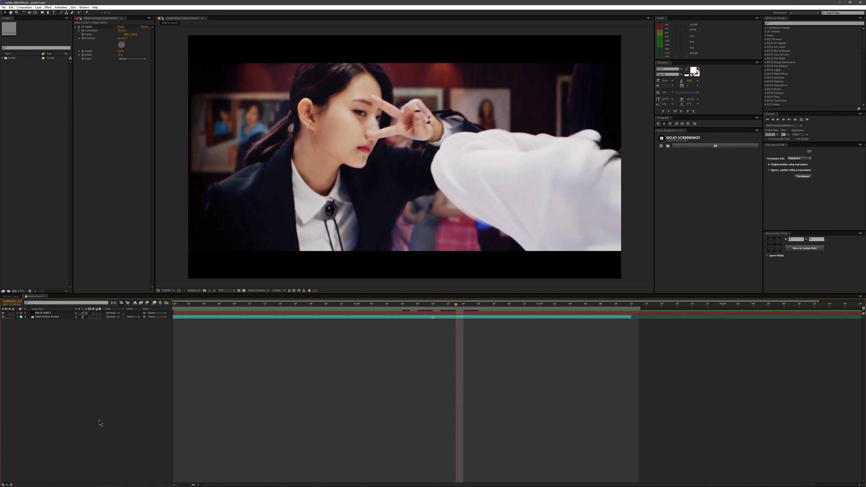
# Step: Import the glitch project file and open its main composition with the static-noise and adjustment layers
pyautogui.hotkey('ctrl', 'i')
pyautogui.doubleClick(47, 50)
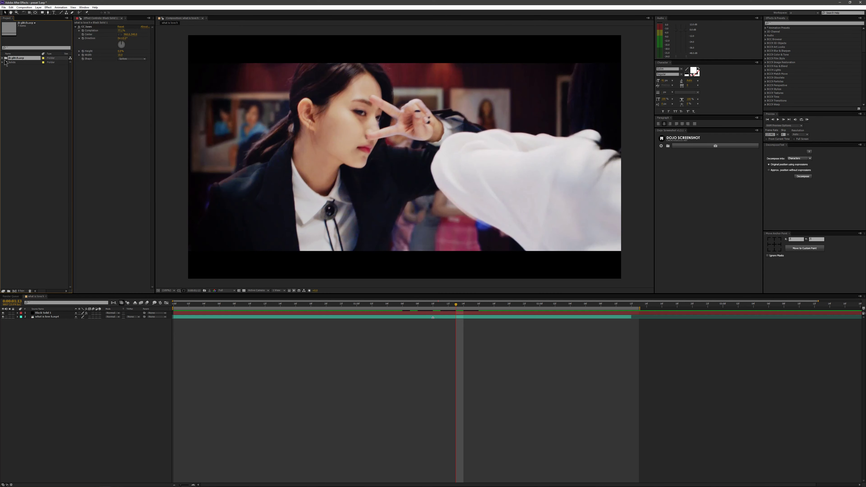
pyautogui.click(3, 59)
pyautogui.click(26, 70)
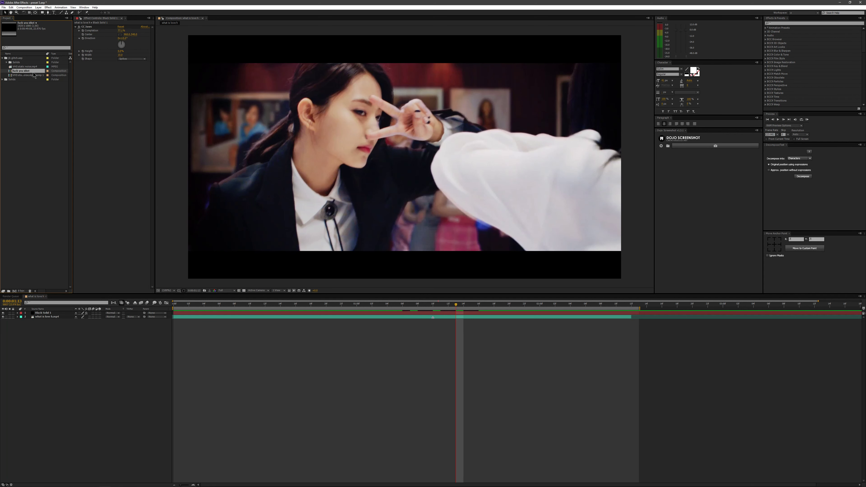
pyautogui.doubleClick(33, 73)
# Step: Copy all glitch layers into "what is love h" and, using their revealed keyframes, position them so the static-noise layers end at the clip marker
pyautogui.hotkey('ctrl', 'a')
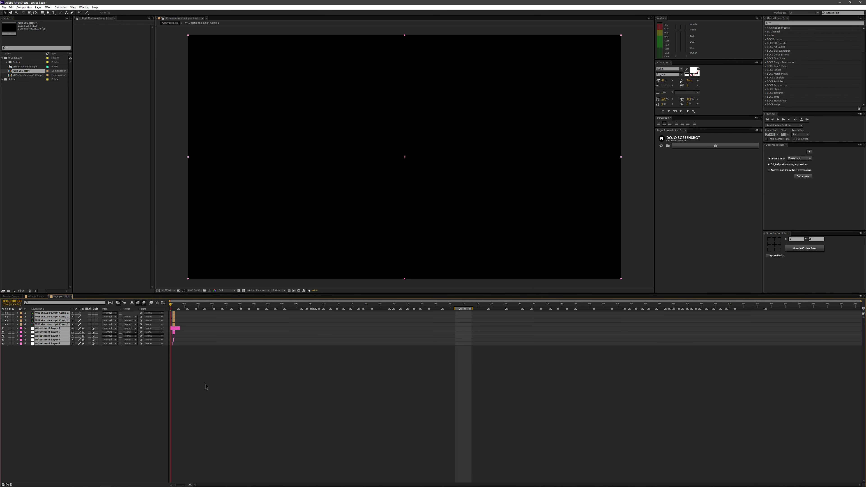
pyautogui.click(36, 296)
pyautogui.moveTo(226, 330); pyautogui.dragTo(439, 327)
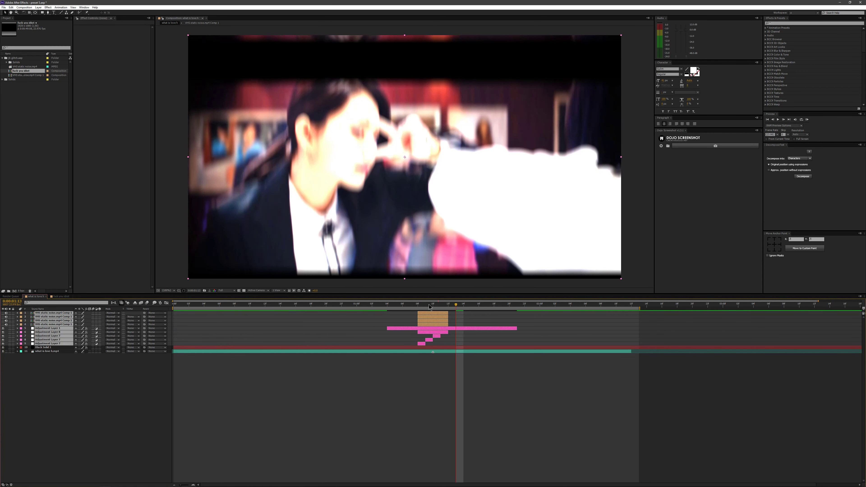
pyautogui.click(429, 305)
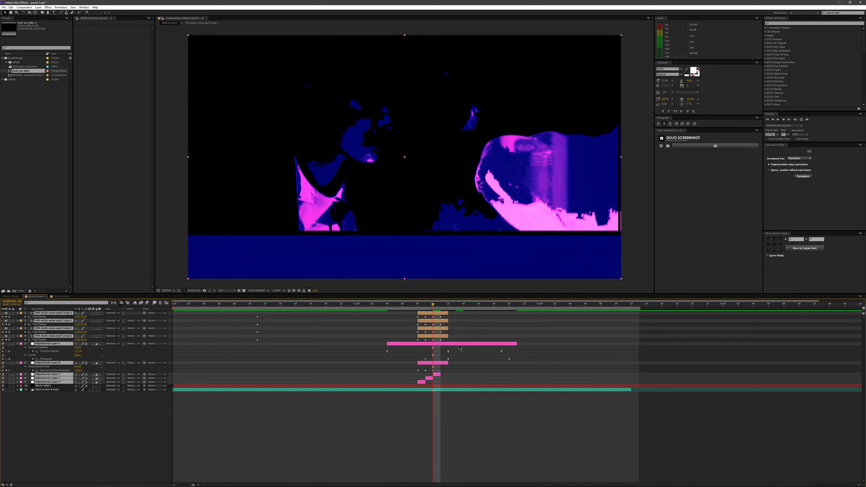
pyautogui.press('u')
pyautogui.moveTo(455, 344); pyautogui.dragTo(440, 341)
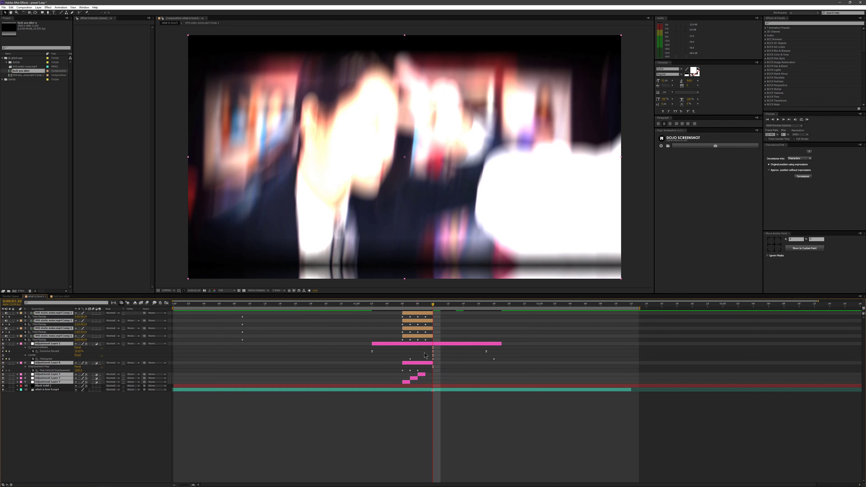
# Step: Collapse the glitch layers' keyframes and delete the three duplicate VHS static noise layers, keeping only one
pyautogui.press('u')
pyautogui.click(438, 356)
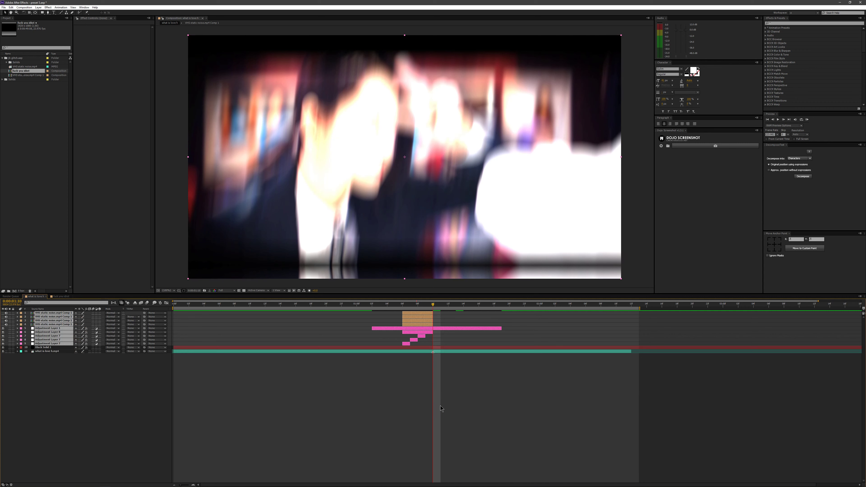
pyautogui.click(431, 321)
pyautogui.keyDown('shift'); pyautogui.click(51, 313); pyautogui.keyUp('shift')
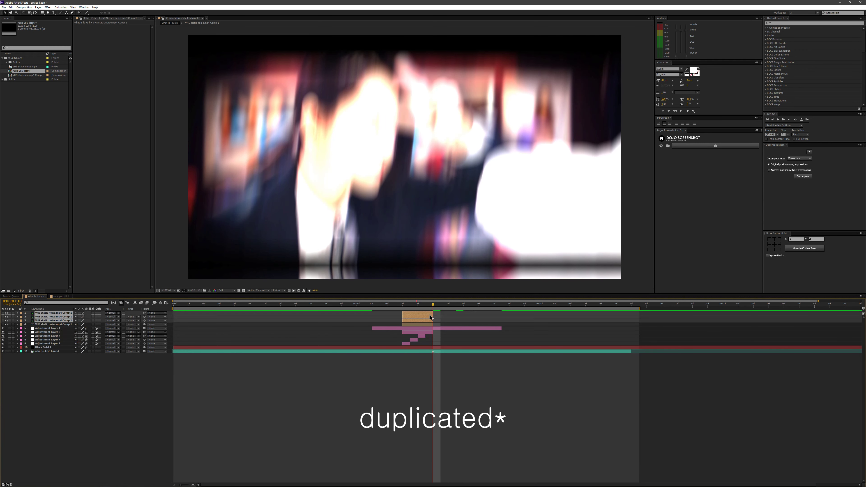
pyautogui.press('Delete')
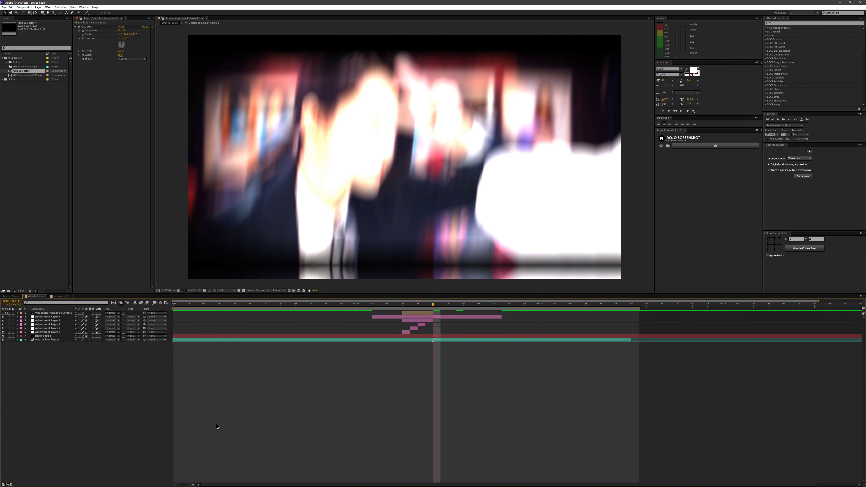
# Step: Set Adjustment Layer 8's Displacement Map Layer to the VHS static noise.mp4 Comp 1 layer
pyautogui.click(420, 304)
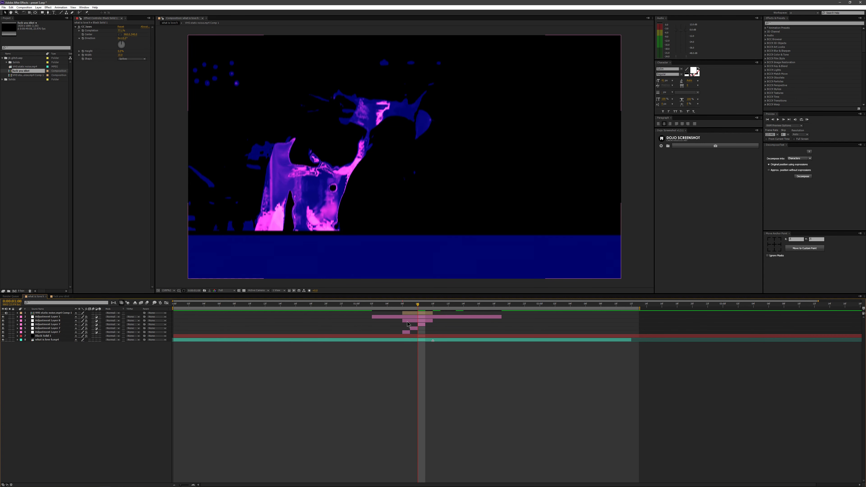
pyautogui.click(408, 320)
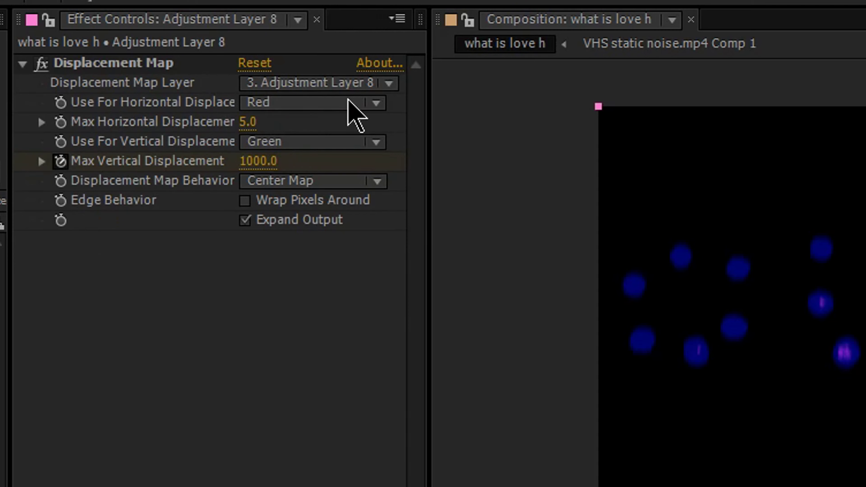
pyautogui.click(330, 87)
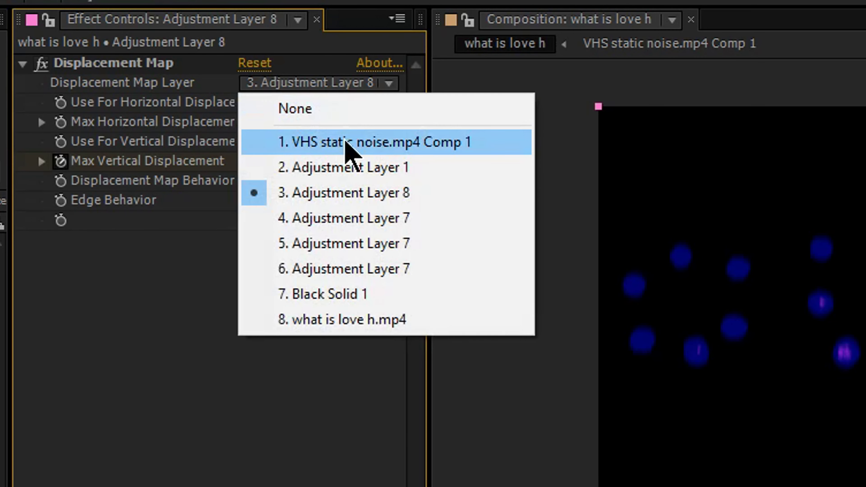
pyautogui.click(379, 147)
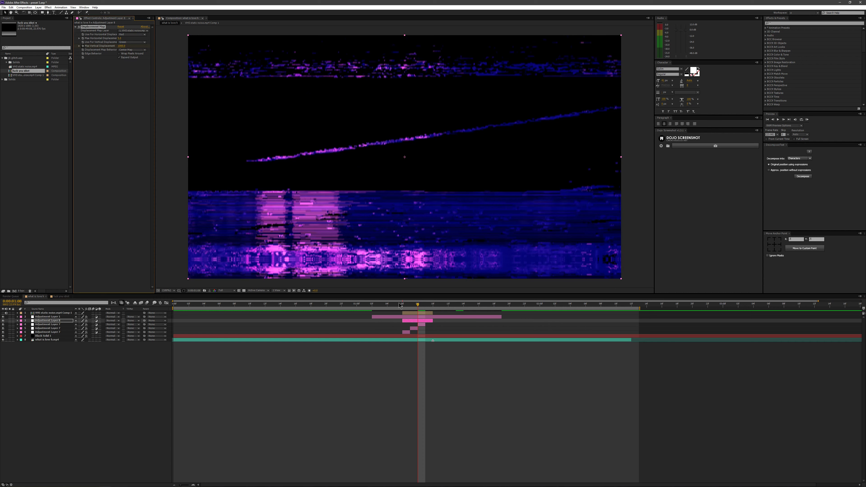
# Step: Bring Black Solid 1 to the top of the layer stack and preview the glitch transition
pyautogui.click(402, 304)
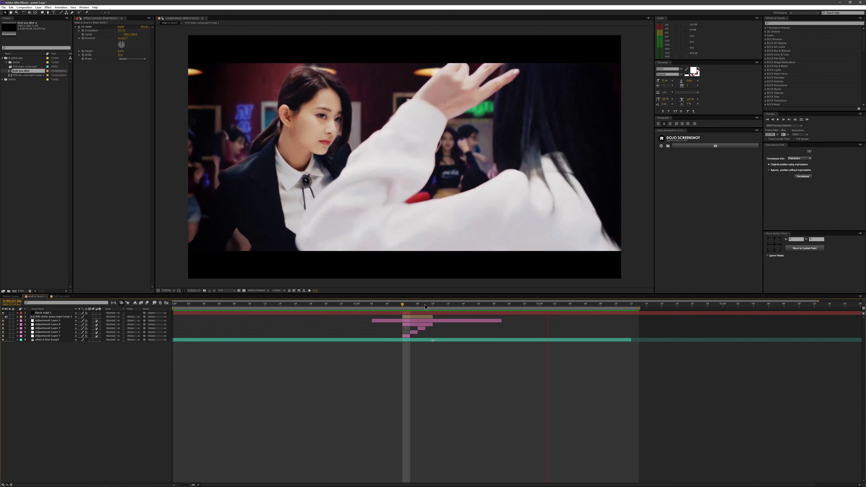
pyautogui.click(423, 316)
pyautogui.click(418, 306)
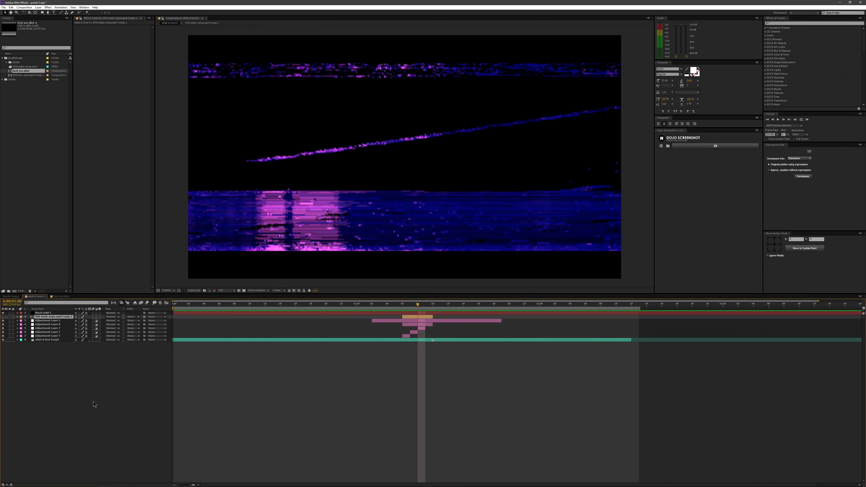
pyautogui.press('space')
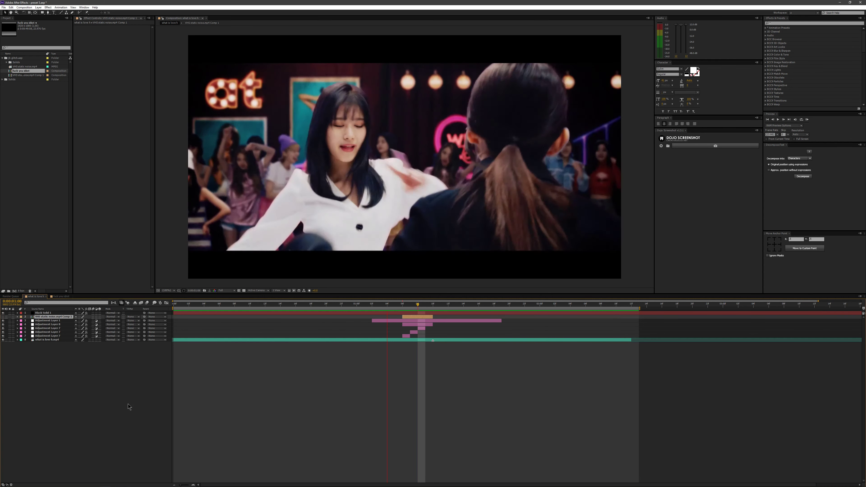
# Step: Examine Adjustment Layer 1's shake and Levels effects, scrub through the glitch frames and replay the transition
pyautogui.click(425, 304)
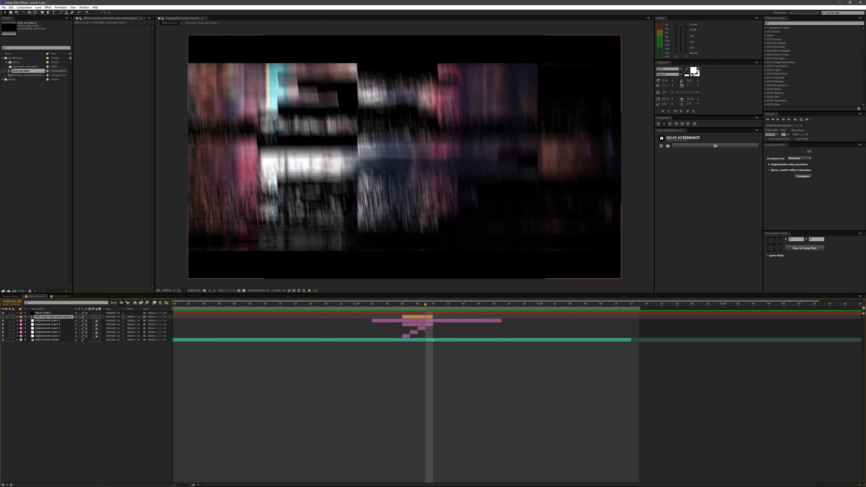
pyautogui.click(431, 322)
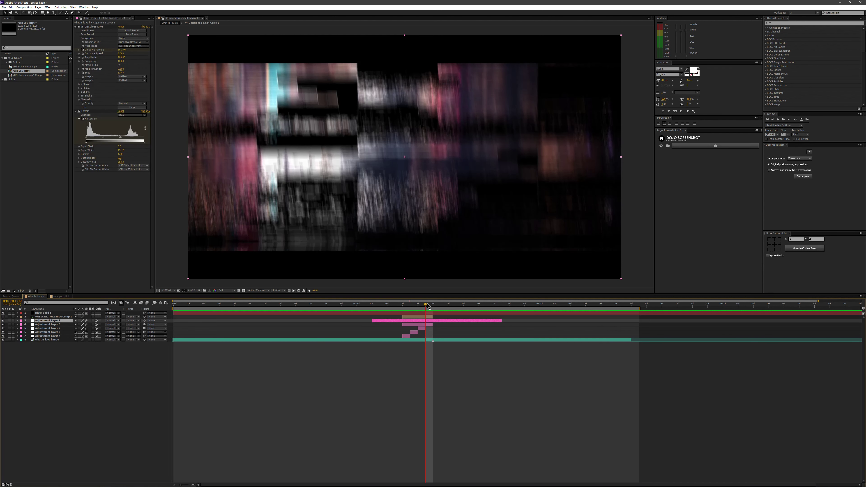
pyautogui.click(400, 308)
pyautogui.moveTo(400, 308); pyautogui.dragTo(418, 327)
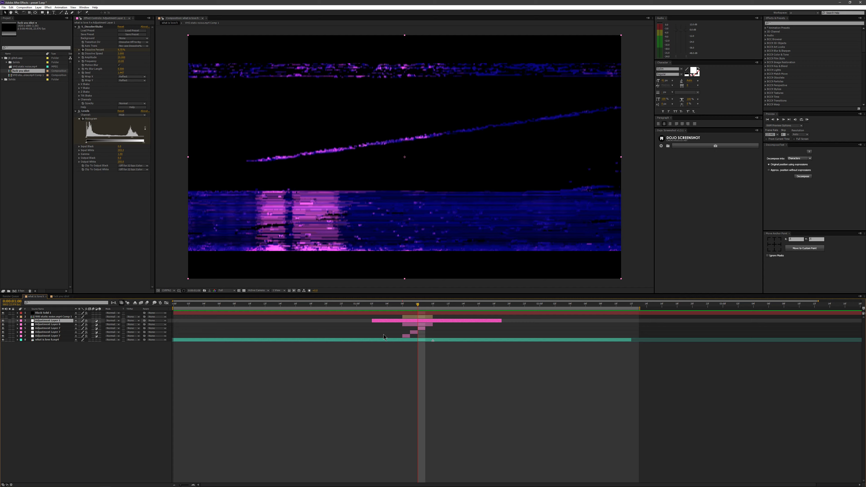
pyautogui.press('space')
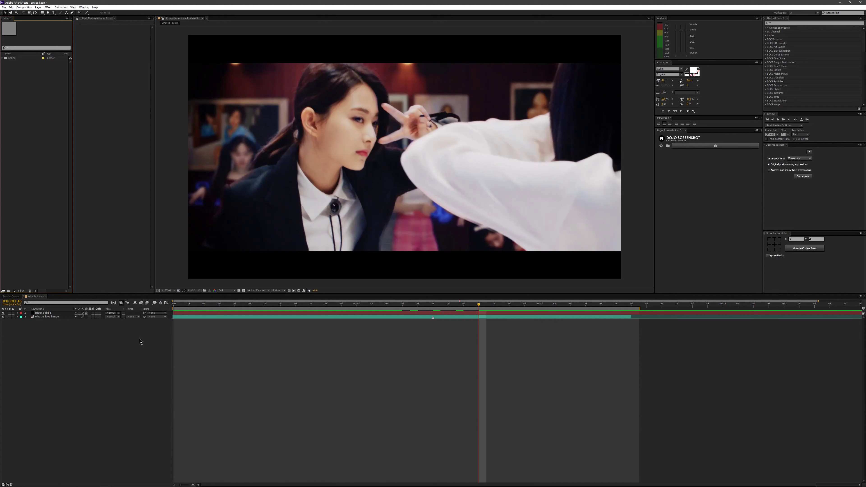
# Step: Import the project file "bb glitch 1920x1080.aep", expand its folder and open the "edit" composition
pyautogui.hotkey('ctrl', 'i')
pyautogui.write('bb glitch 1920x1080.aep')
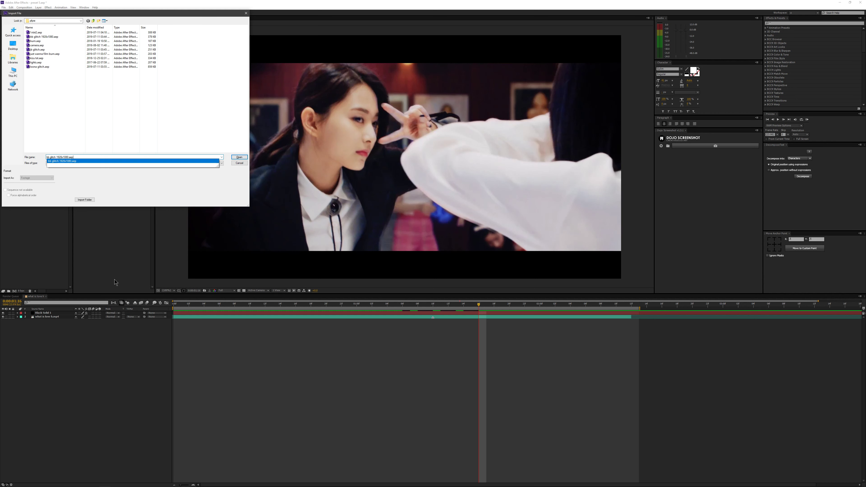
pyautogui.press('Return')
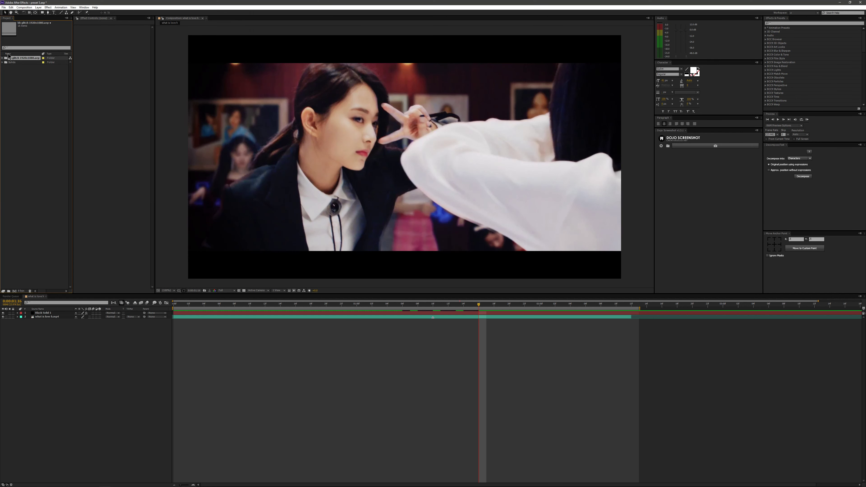
pyautogui.click(3, 59)
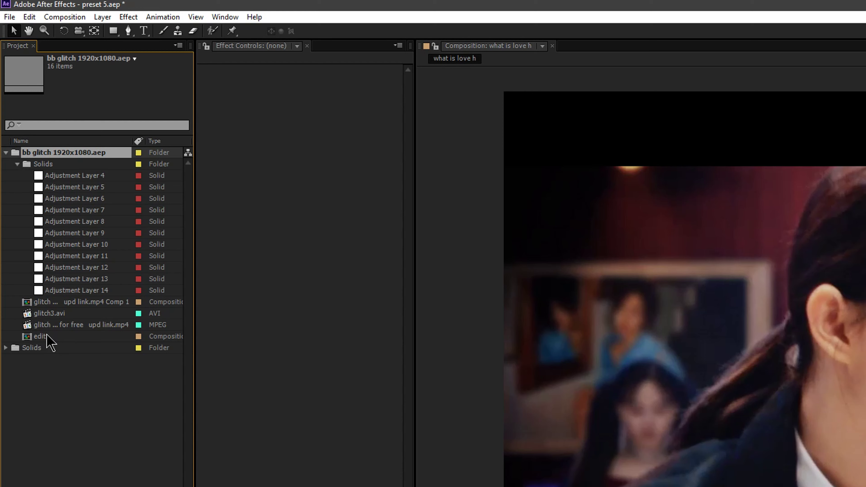
pyautogui.click(18, 127)
pyautogui.doubleClick(64, 337)
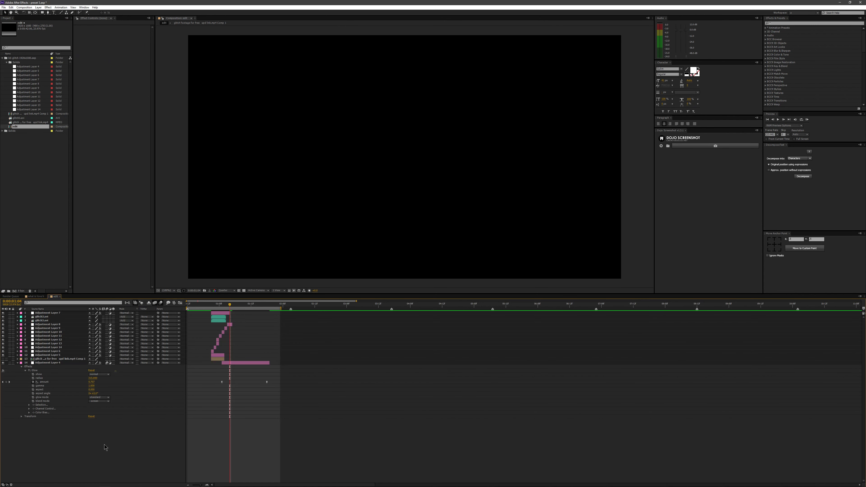
# Step: Copy all layers of "edit" into "what is love h" and shift them so Adjustment Layer 4 starts at the clip marker
pyautogui.moveTo(108, 451); pyautogui.dragTo(43, 309)
pyautogui.click(35, 298)
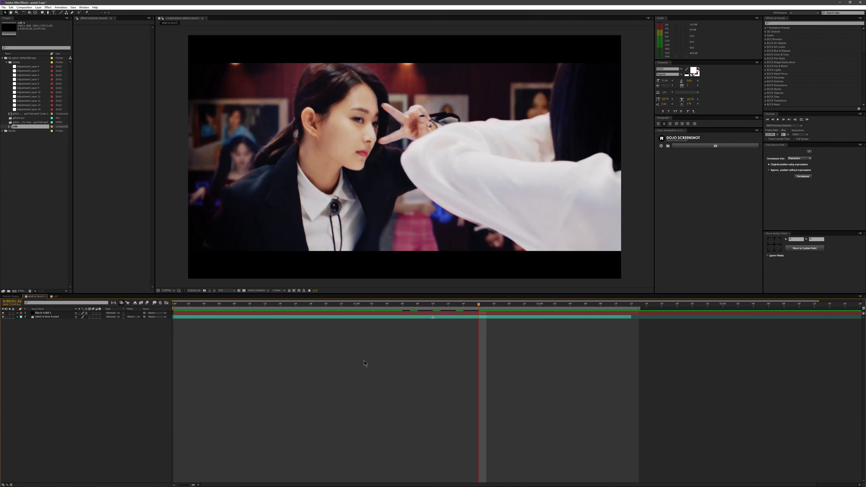
pyautogui.hotkey('ctrl', 'v')
pyautogui.click(432, 307)
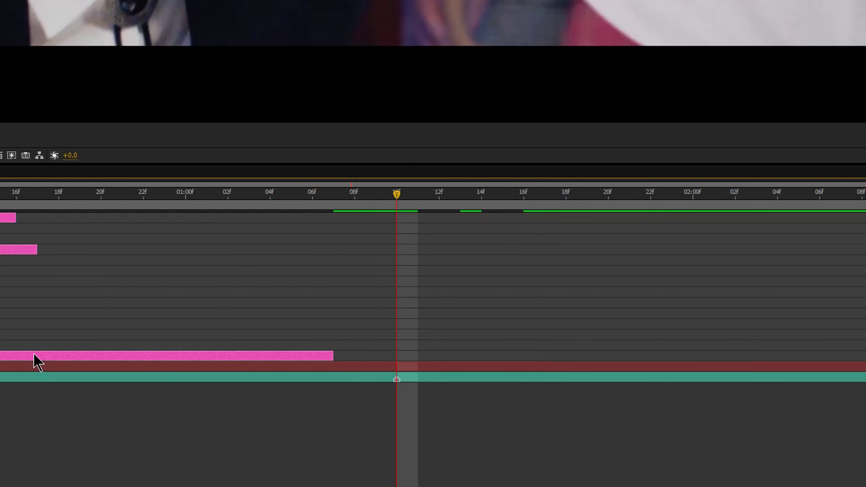
pyautogui.moveTo(405, 363); pyautogui.dragTo(428, 369)
pyautogui.moveTo(99, 355); pyautogui.dragTo(474, 350)
# Step: Move Black Solid 1 to the top of the layer stack, above the pasted glitch layers
pyautogui.click(62, 373)
pyautogui.moveTo(57, 367); pyautogui.dragTo(60, 311)
pyautogui.click(469, 367)
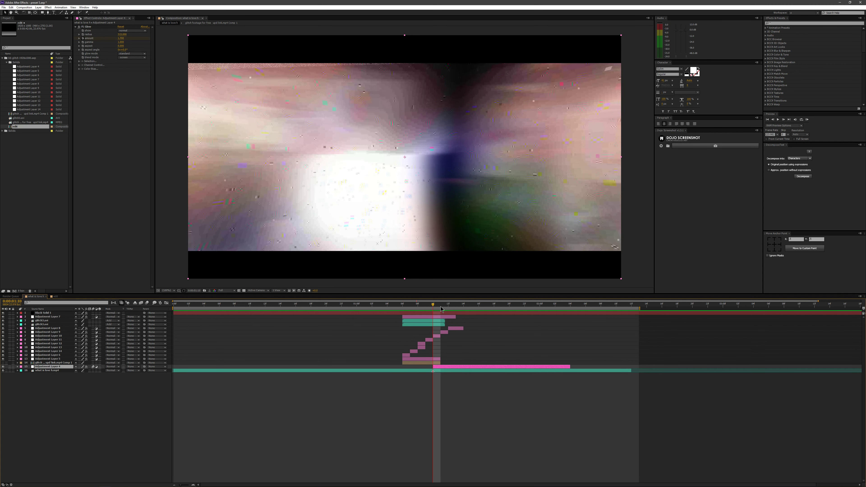
# Step: Check the tinted frame just past the marker and hide Adjustment Layer 8, which carries the Tint effect
pyautogui.click(448, 305)
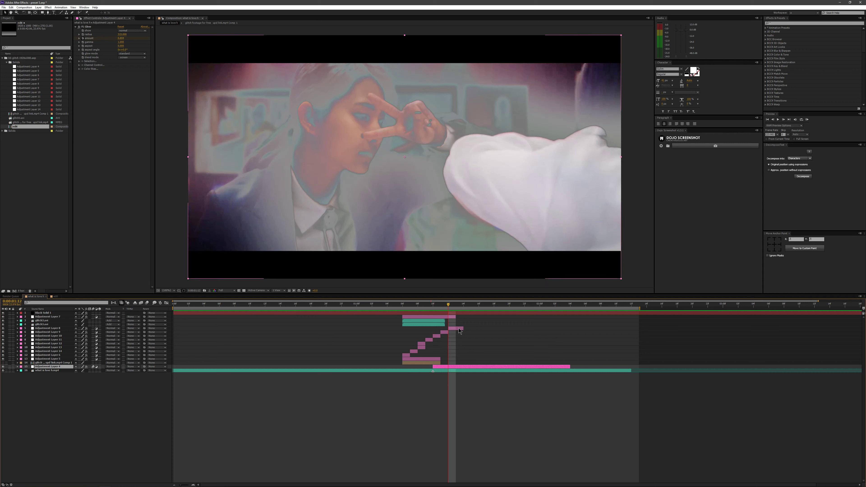
pyautogui.click(460, 329)
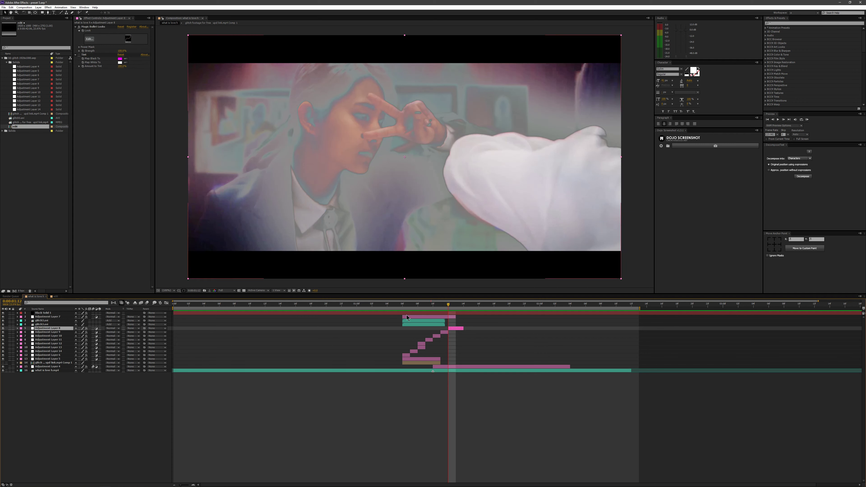
pyautogui.click(3, 329)
pyautogui.click(3, 329)
pyautogui.click(2, 329)
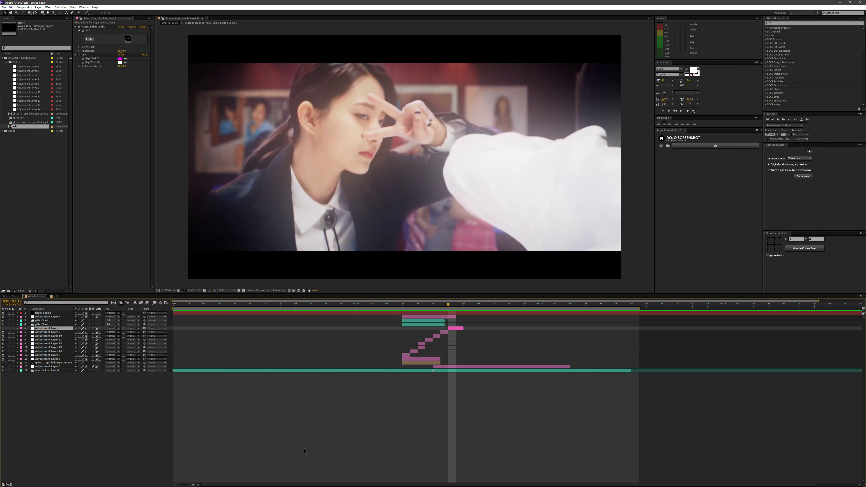
# Step: Set Adjustment Layer 5's Displacement Map Layer to the glitch footage composition and scrub back over the transition
pyautogui.press('pageup')
pyautogui.press('pageup')
pyautogui.click(427, 358)
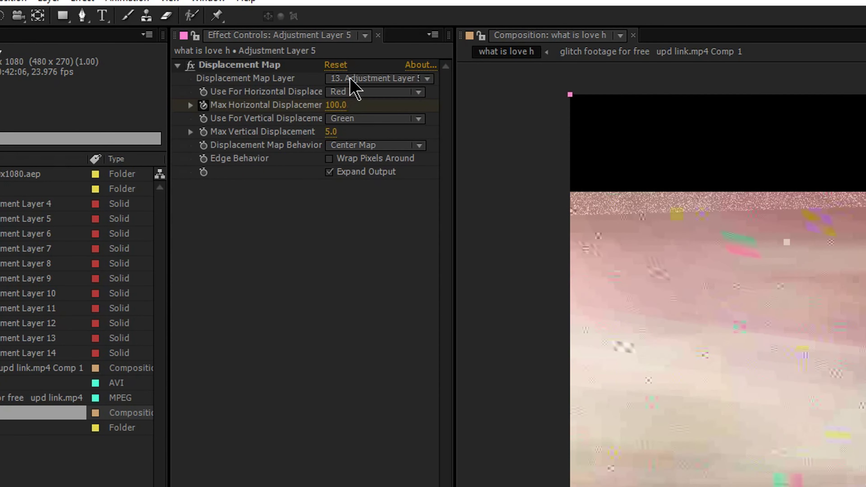
pyautogui.click(351, 79)
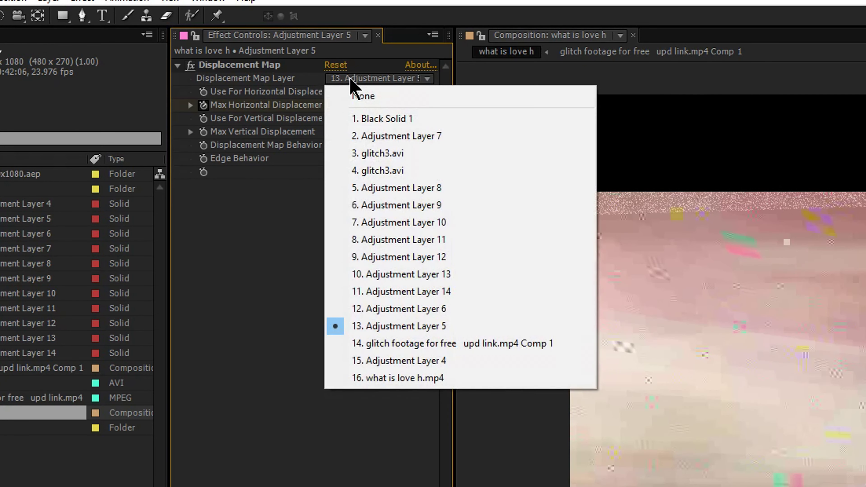
pyautogui.click(471, 345)
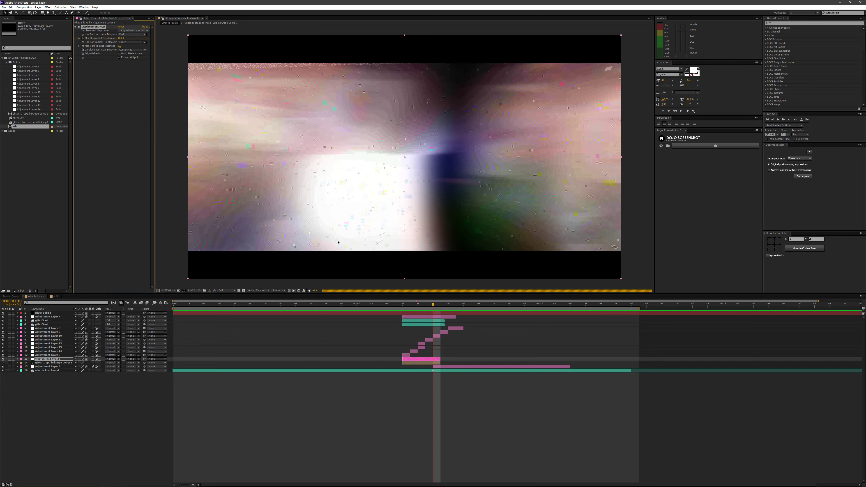
pyautogui.moveTo(410, 306); pyautogui.dragTo(377, 305)
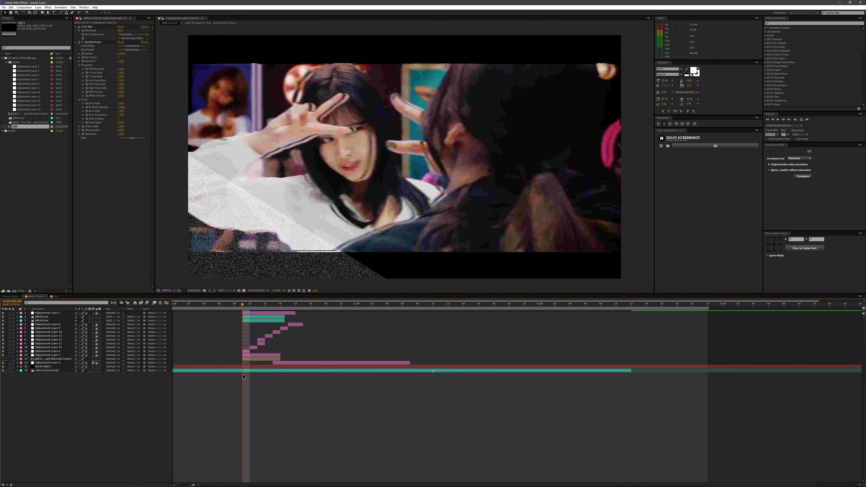
# Step: Examine the Fast Blur and S_JpegDamage effects on Adjustment Layers 6 and 14 and step through the glitch frames
pyautogui.click(247, 351)
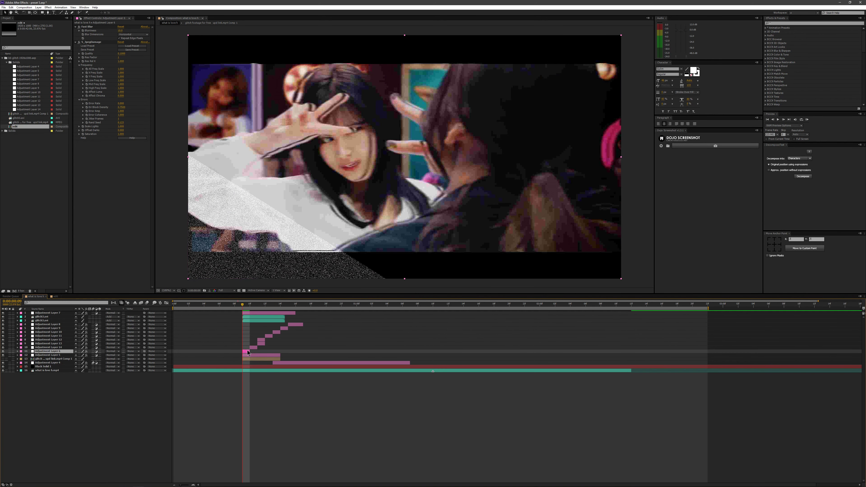
pyautogui.click(255, 347)
pyautogui.click(92, 43)
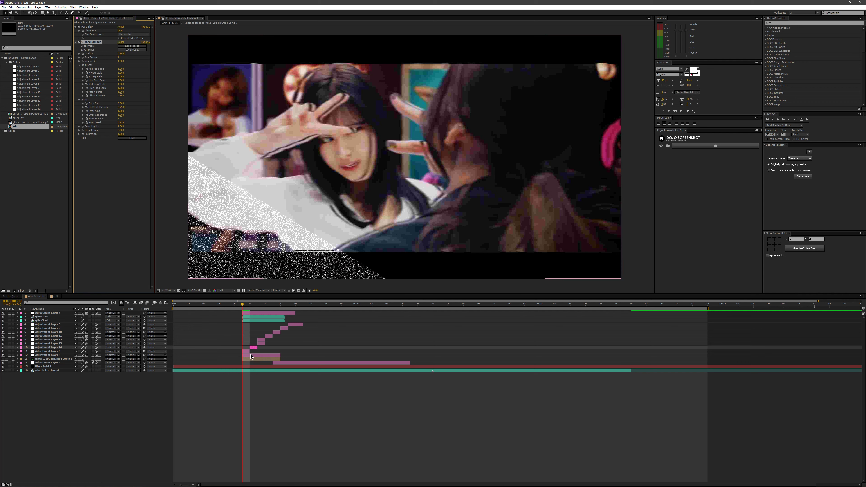
pyautogui.press('pagedown')
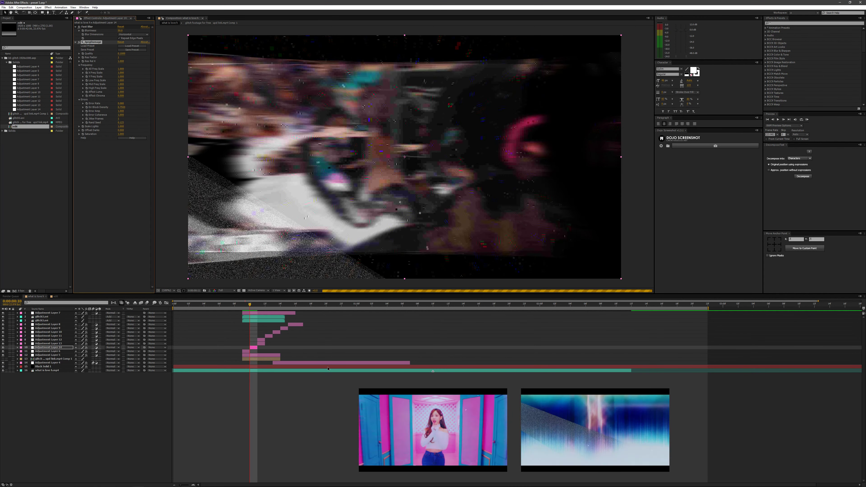
pyautogui.press('pagedown')
pyautogui.press('pagedown')
pyautogui.press('pagedown')
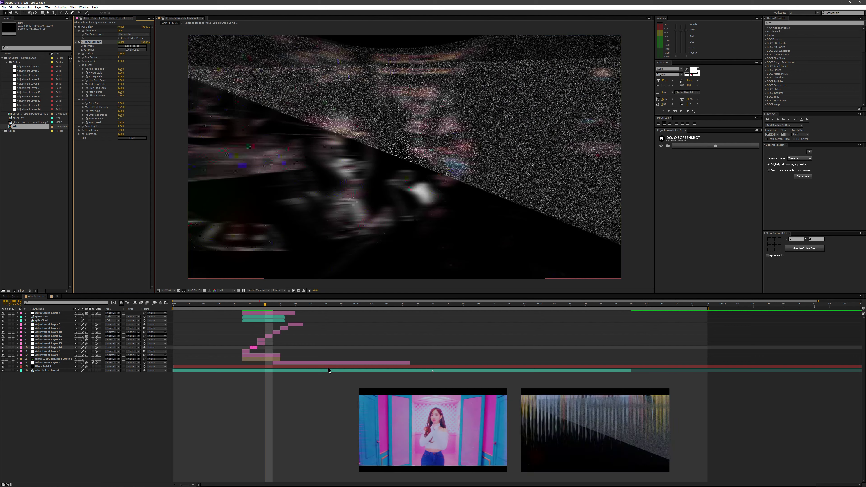
pyautogui.press('pageup')
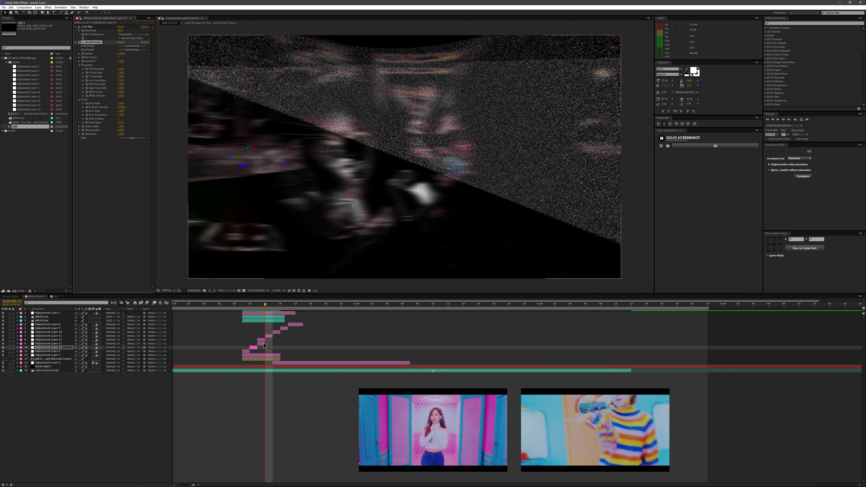
# Step: Examine the Fast Blur effect on Adjustment Layer 6 and its Blur Dimensions options
pyautogui.hotkey('ctrl', 'Down')
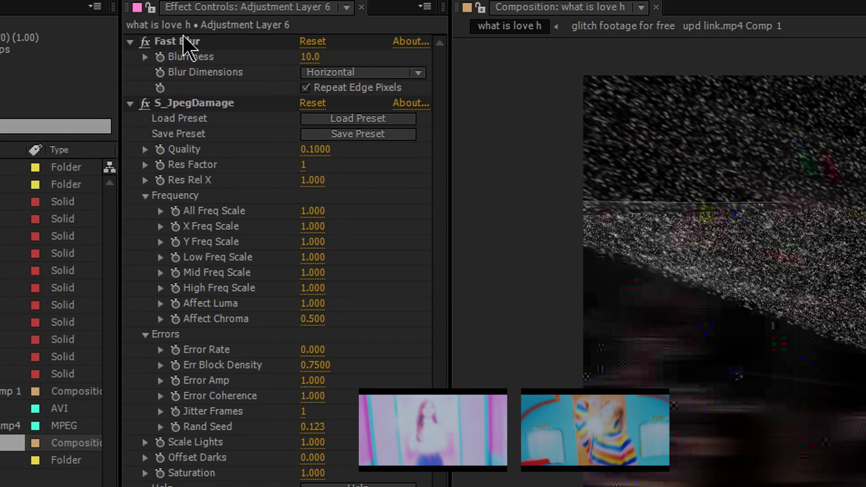
pyautogui.click(183, 38)
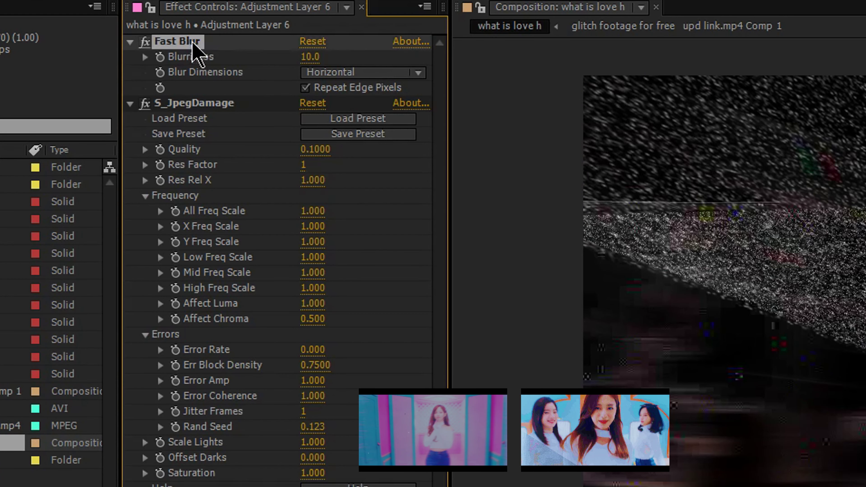
pyautogui.click(357, 72)
pyautogui.click(356, 161)
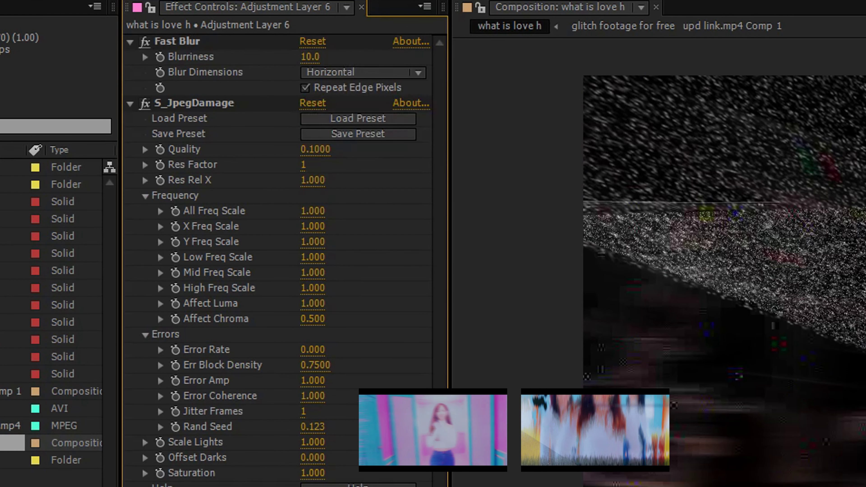
# Step: Examine the effects on the staggered Adjustment Layers 14, 12, 11, 10, 9 and 8 across the glitch transition
pyautogui.click(255, 347)
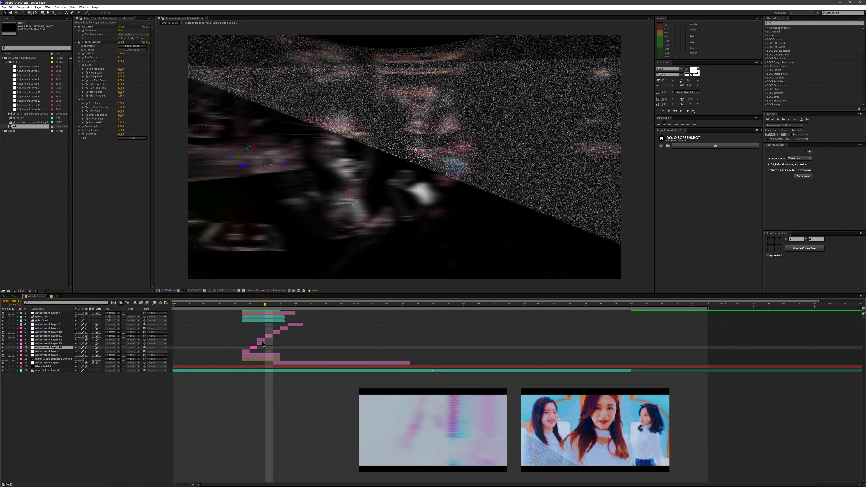
pyautogui.click(261, 340)
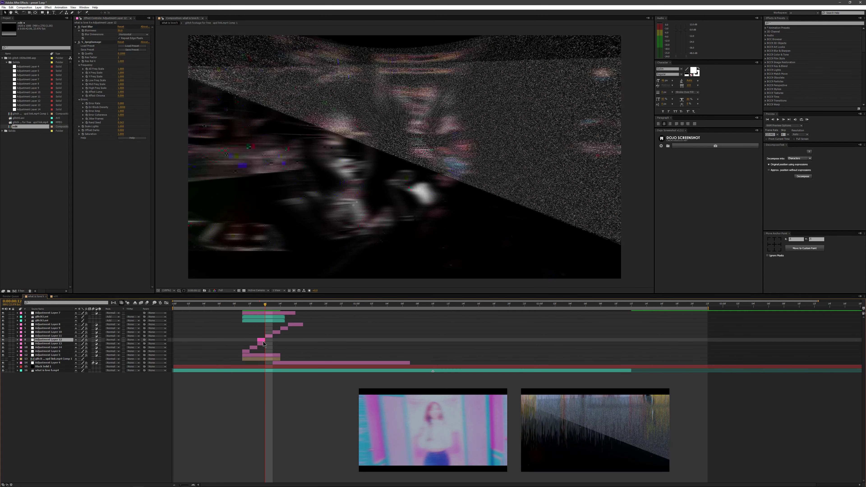
pyautogui.click(269, 336)
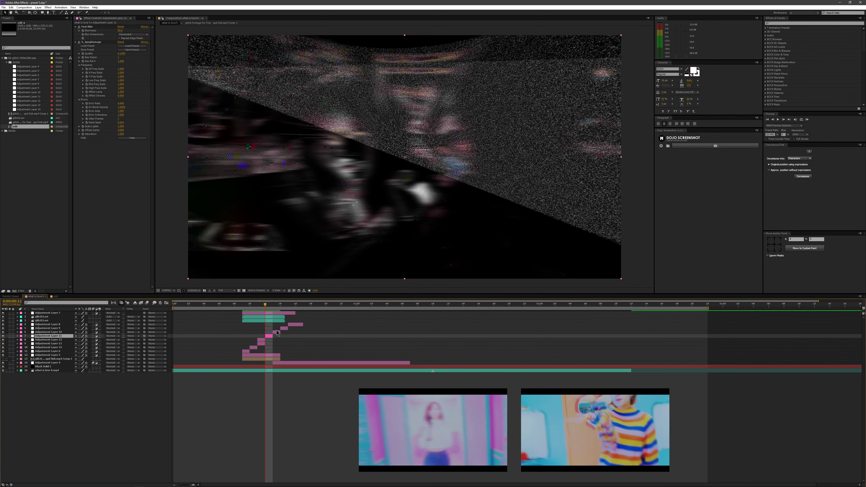
pyautogui.click(277, 331)
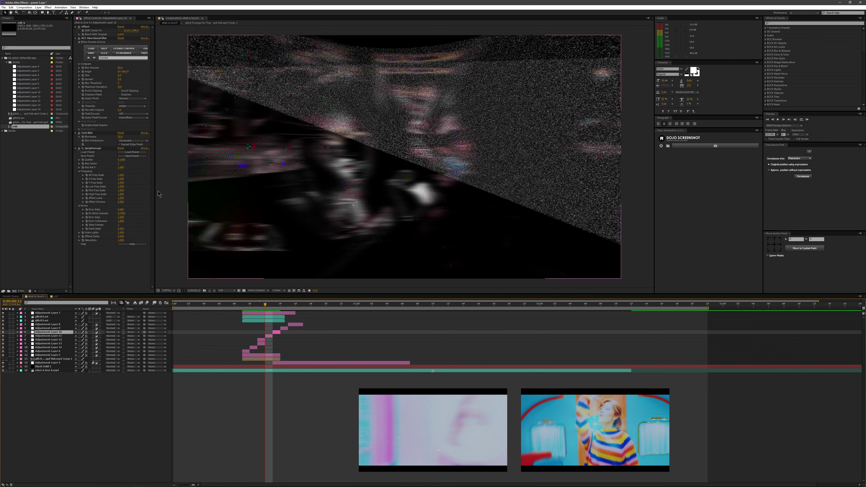
pyautogui.press('pagedown')
pyautogui.click(284, 328)
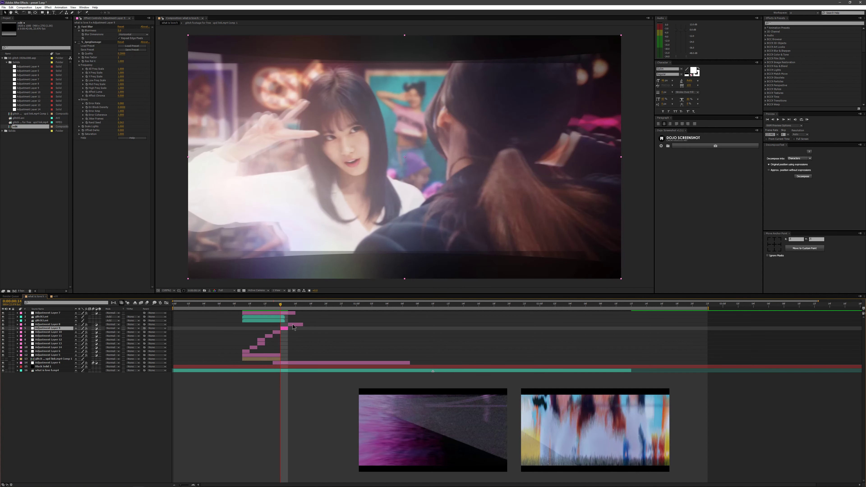
pyautogui.click(292, 324)
pyautogui.press('pageup')
# Step: On Adjustment Layer 5's Displacement Map, set Max Vertical Displacement to 2023 and Max Horizontal Displacement to 5
pyautogui.click(263, 355)
pyautogui.press('pageup')
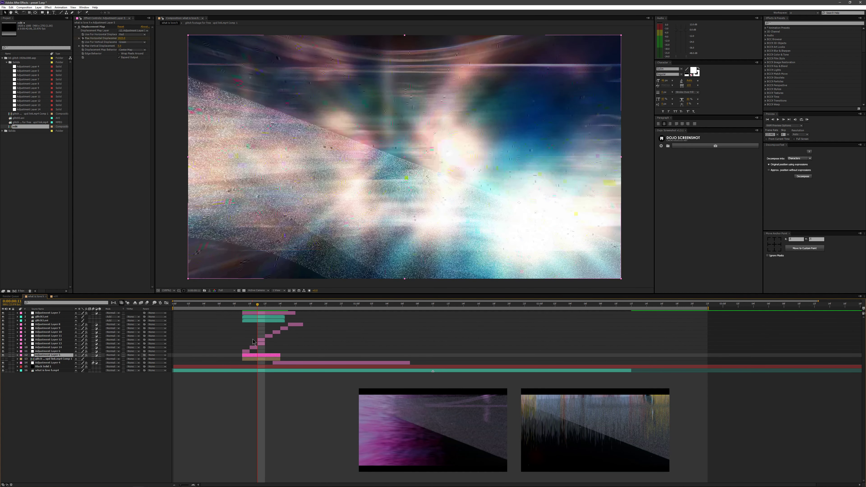
pyautogui.press('u')
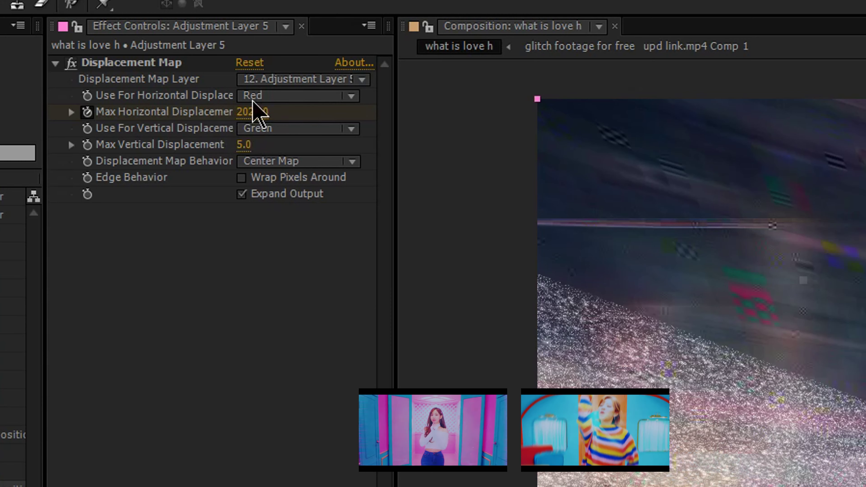
pyautogui.click(244, 147)
pyautogui.write('2023')
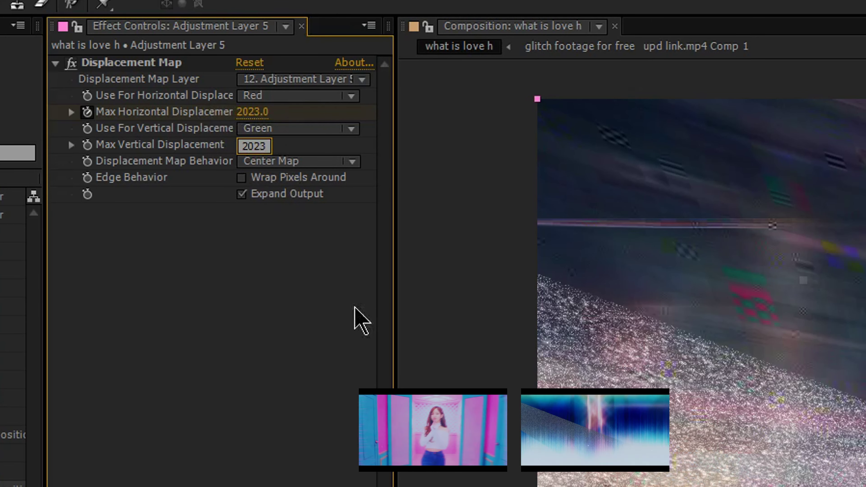
pyautogui.press('Return')
pyautogui.click(257, 111)
pyautogui.write('5')
pyautogui.press('Return')
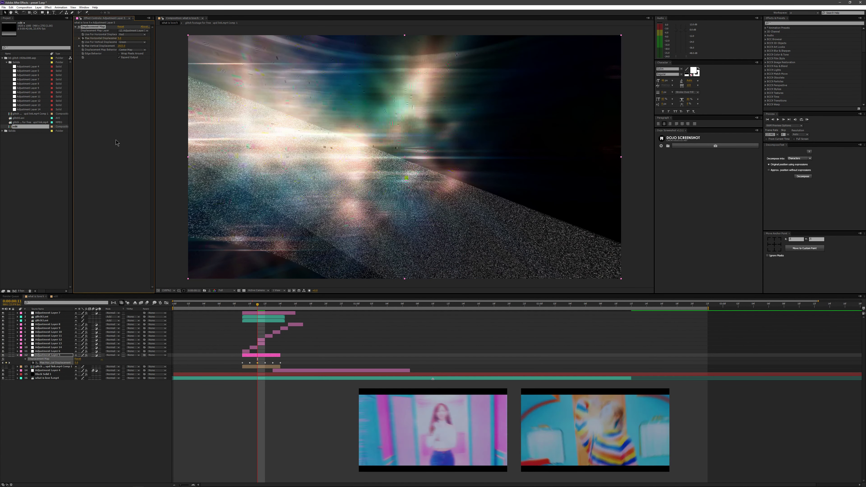
pyautogui.press('pagedown')
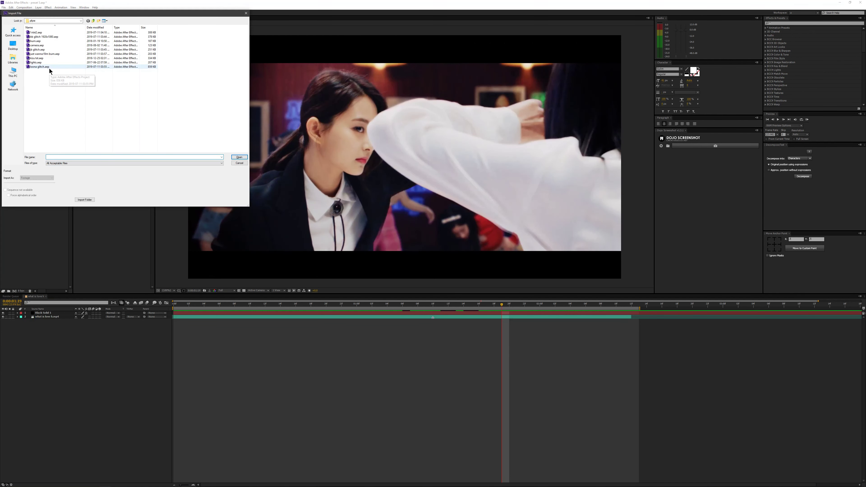
# Step: Import the loona glitch.aep project file and open its butterfly composition
pyautogui.doubleClick(47, 67)
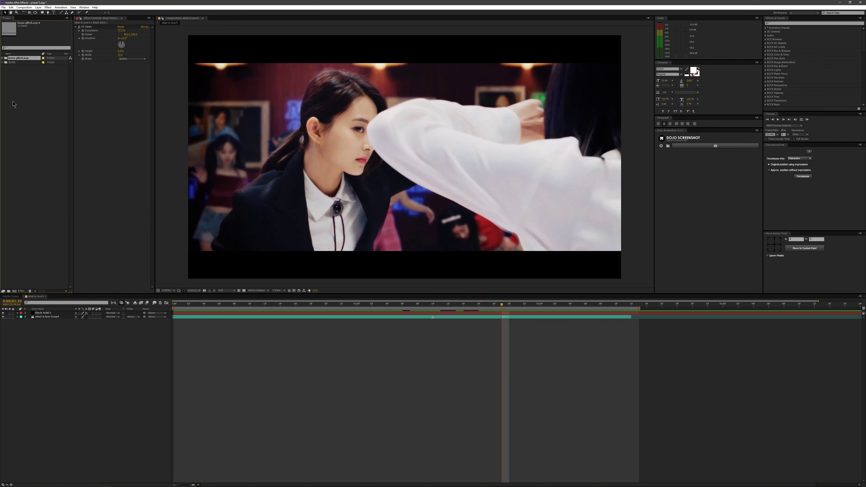
pyautogui.click(3, 59)
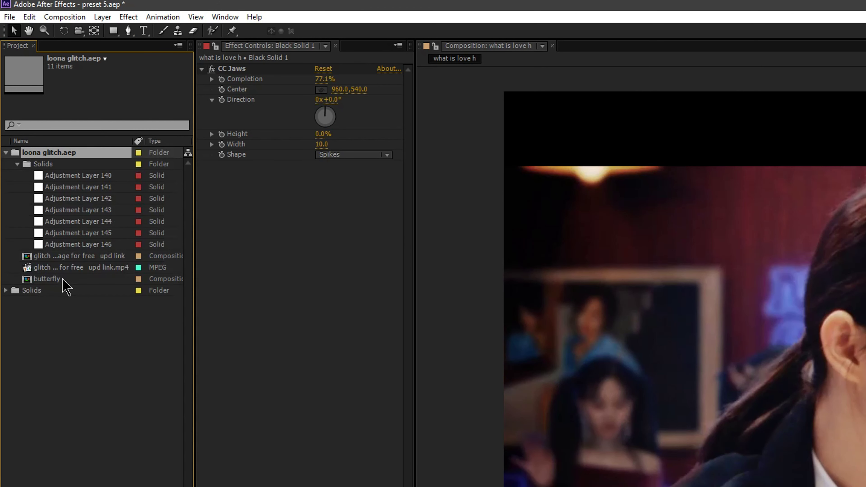
pyautogui.doubleClick(51, 279)
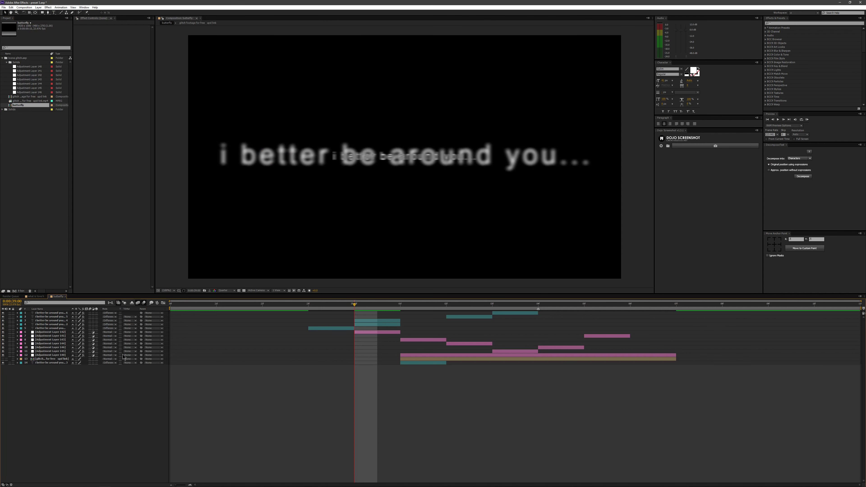
# Step: Copy all layers of the butterfly composition into what is love h and shift them to line up with the cut marker
pyautogui.hotkey('ctrl', 'a')
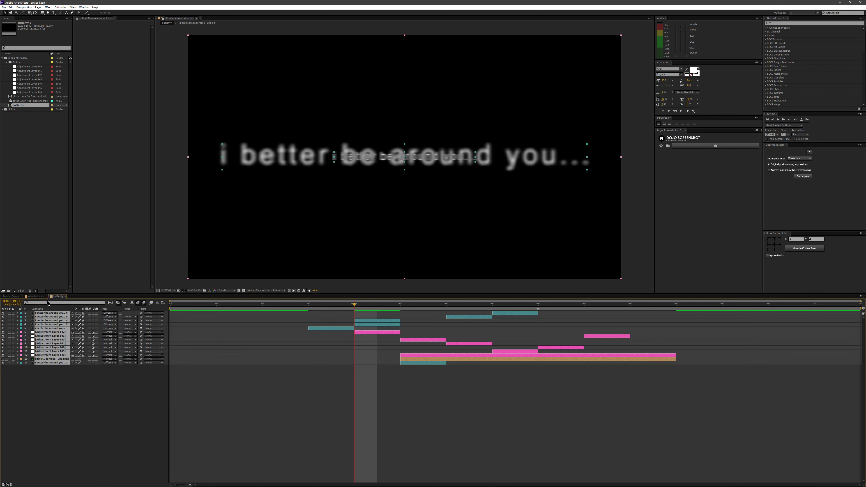
pyautogui.click(36, 296)
pyautogui.hotkey('ctrl', 'v')
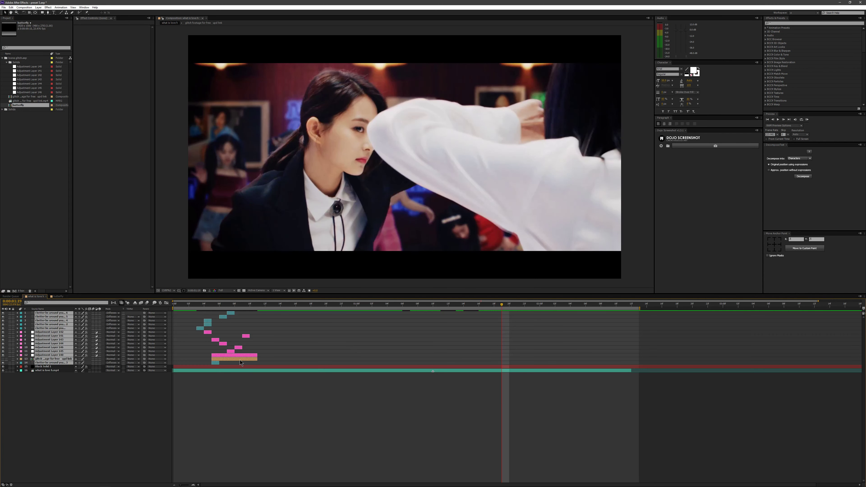
pyautogui.moveTo(464, 361)
pyautogui.mouseDown()
pyautogui.moveTo(475, 356)
pyautogui.moveTo(439, 356)
pyautogui.moveTo(449, 358)
pyautogui.mouseUp()
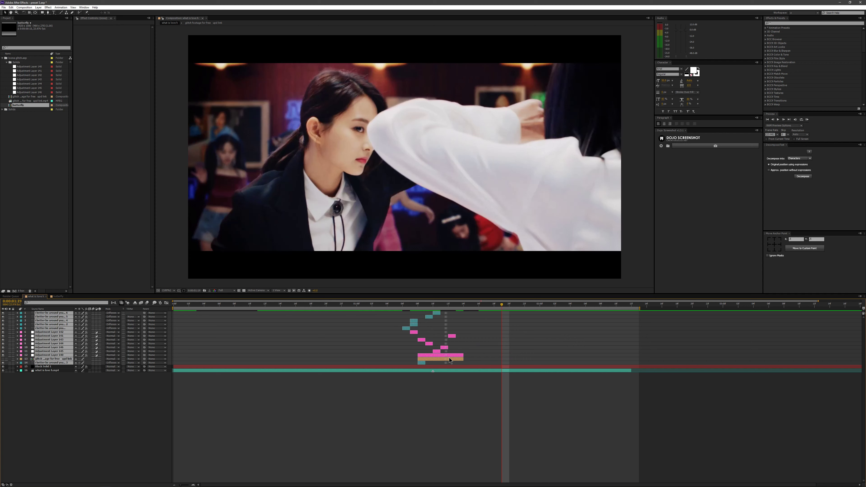
# Step: Check a frame inside the pasted butterfly transition and move Black Solid 1 to the top of the layer stack
pyautogui.click(421, 306)
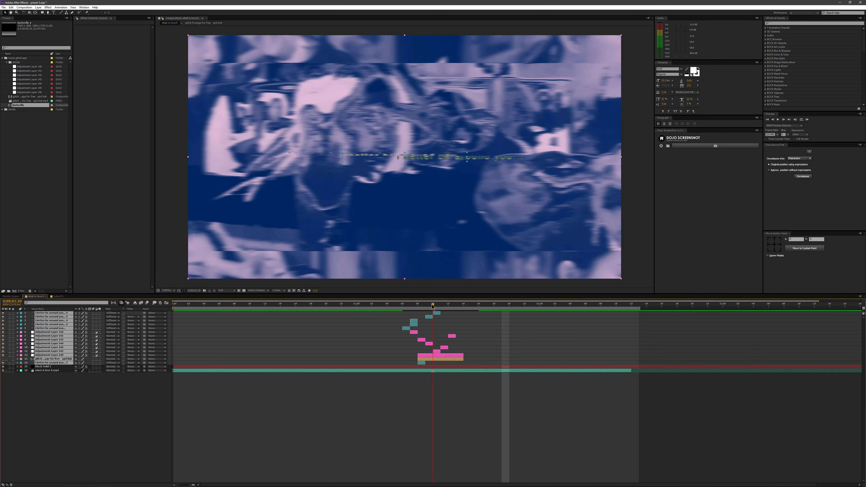
pyautogui.click(54, 367)
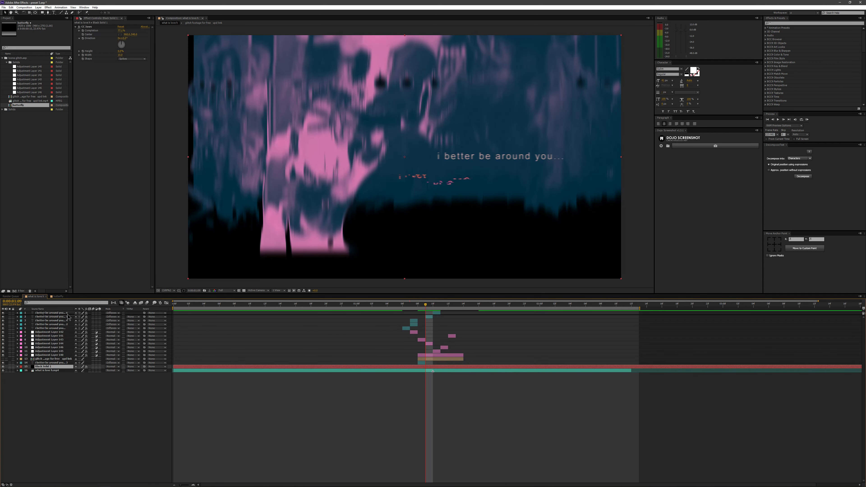
pyautogui.hotkey('ctrl', 'shift', ']')
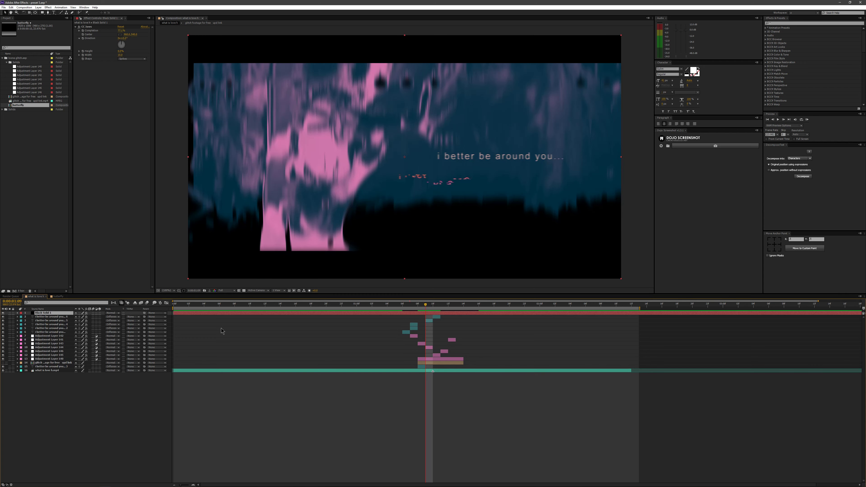
# Step: Set Adjustment Layer 140's Displacement Map Layer to the glitch footage for free upd link layer and preview the transition
pyautogui.click(436, 359)
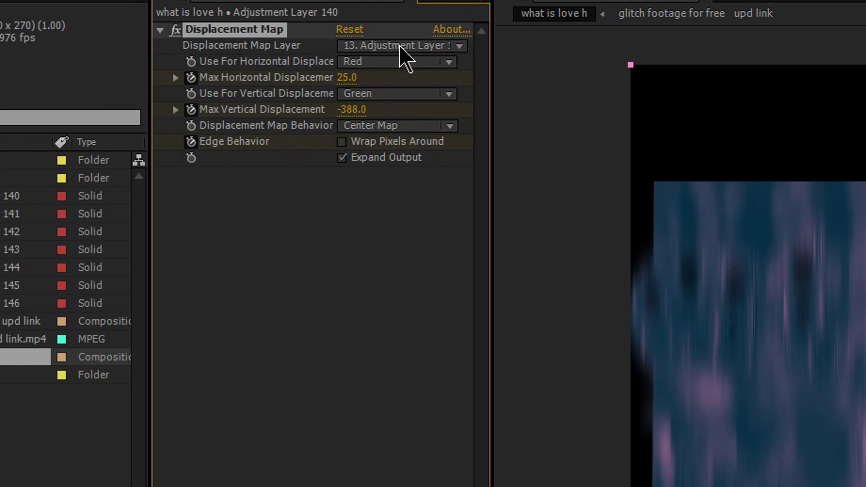
pyautogui.click(404, 45)
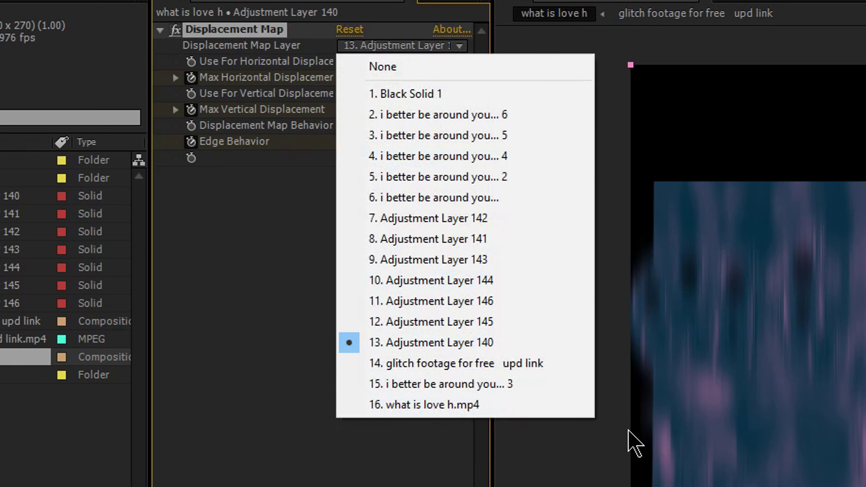
pyautogui.click(423, 363)
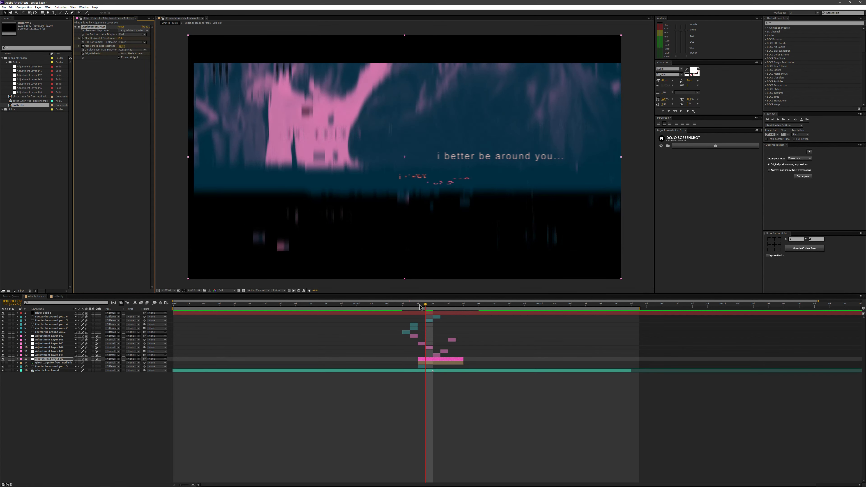
pyautogui.press('space')
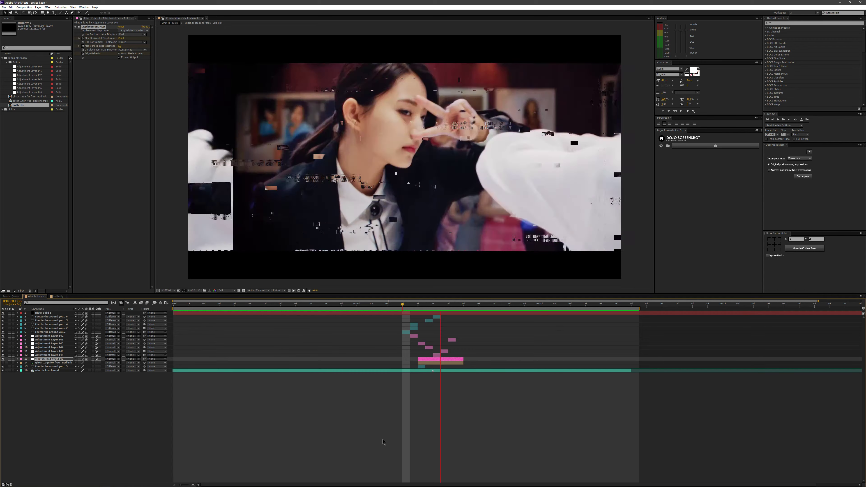
pyautogui.press('space')
pyautogui.moveTo(436, 305); pyautogui.dragTo(466, 322)
pyautogui.press('space')
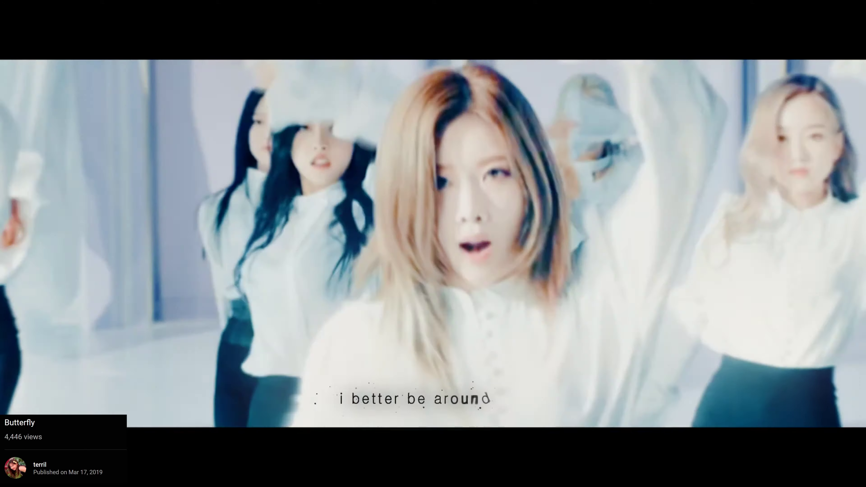
# Step: Import the just wanna film burn.aep project file and open its edit composition
pyautogui.hotkey('ctrl', 'i')
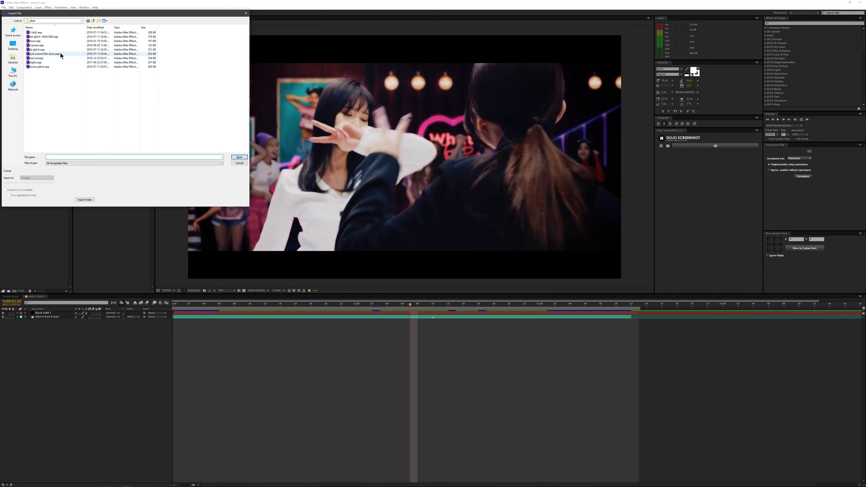
pyautogui.doubleClick(51, 54)
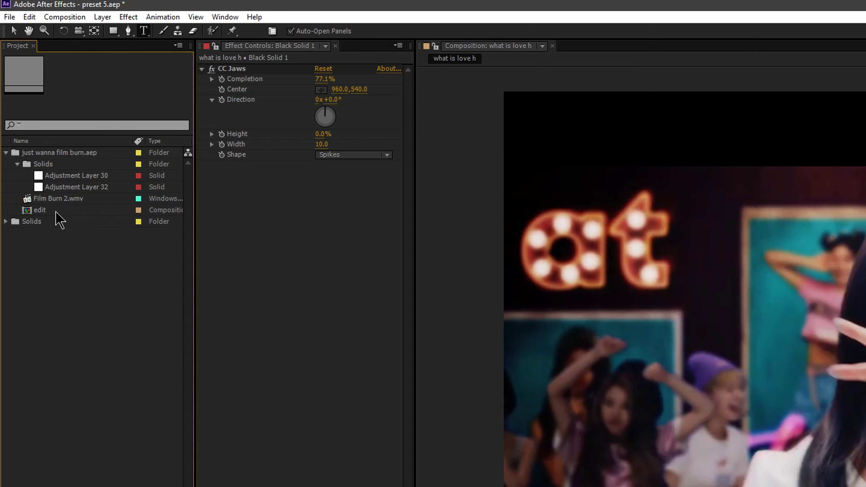
pyautogui.doubleClick(51, 210)
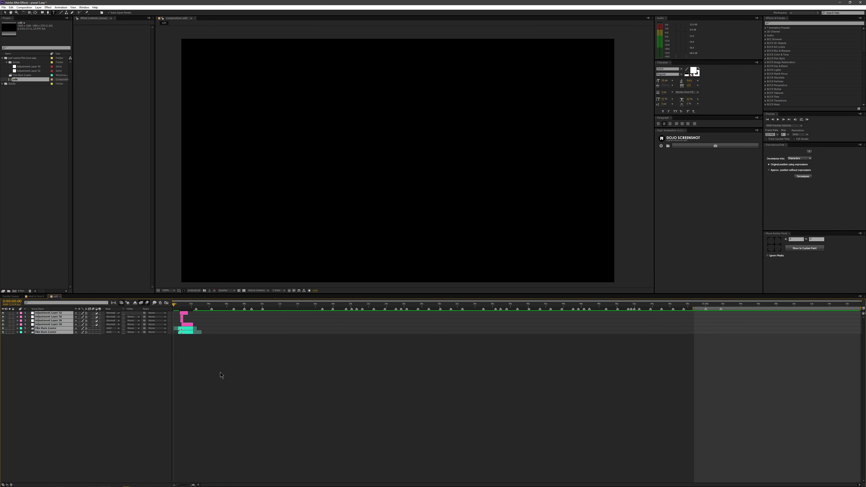
# Step: Copy the film burn layers into what is love h and shift them so their keyframes line up with the cut marker
pyautogui.click(29, 297)
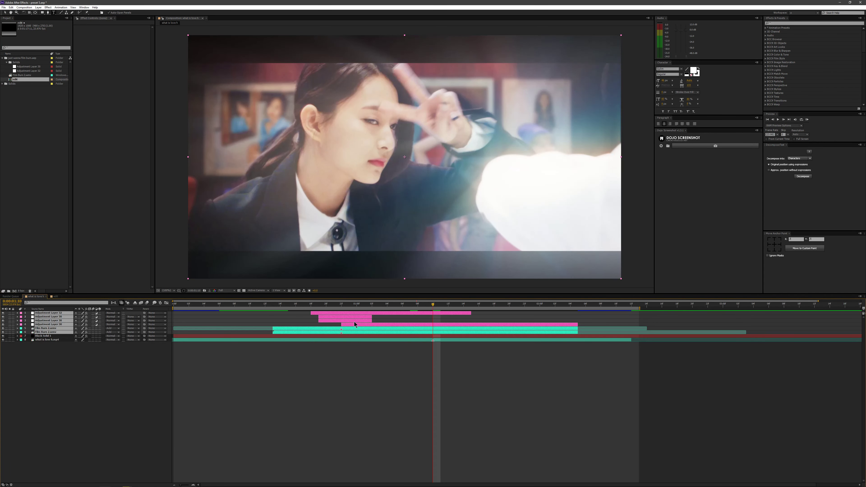
pyautogui.press('u')
pyautogui.hotkey('alt', 'pagedown')
pyautogui.hotkey('alt', 'pagedown')
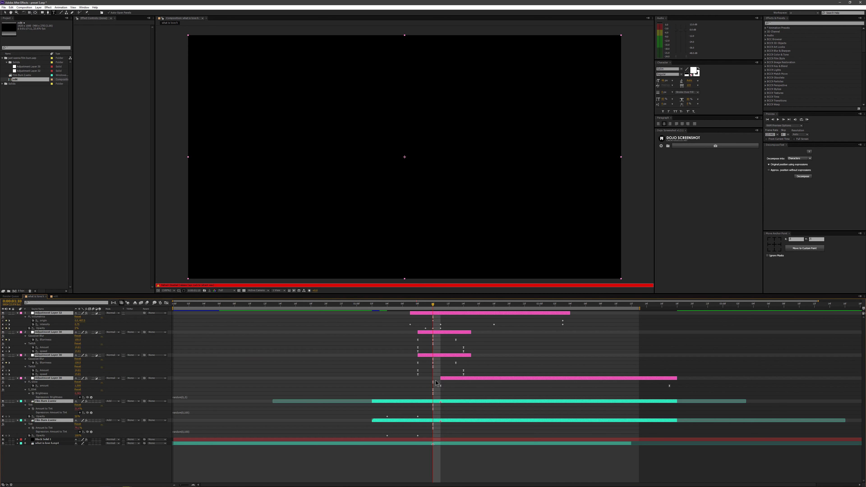
pyautogui.press('u')
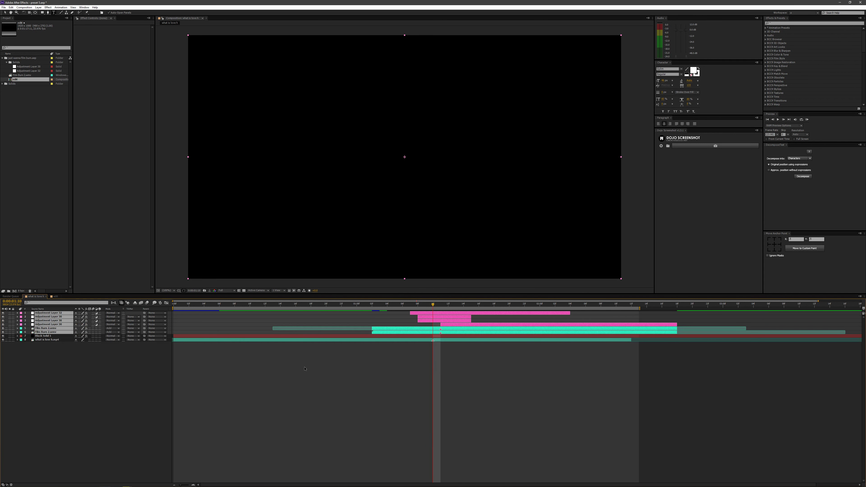
# Step: Move Black Solid 1 above the film burn layers and set the work area to end just past them
pyautogui.click(51, 336)
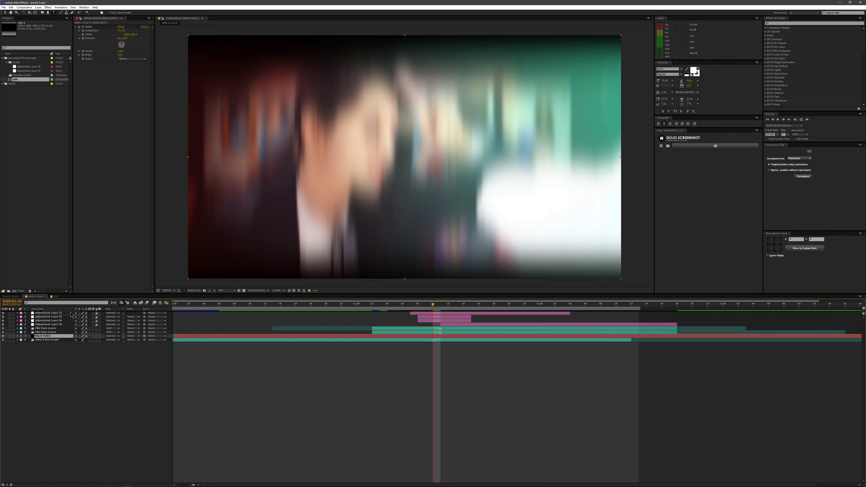
pyautogui.hotkey('ctrl', 'shift', ']')
pyautogui.click(699, 304)
pyautogui.press('n')
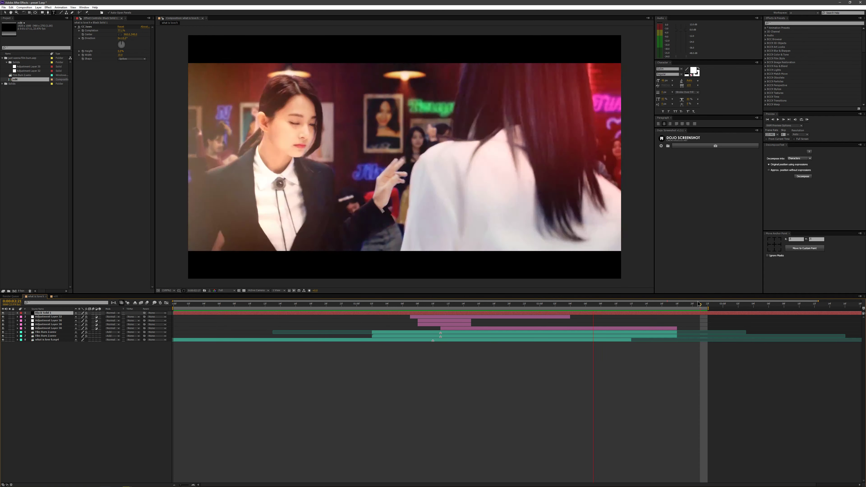
# Step: Import the kizu txt.aep project file and open Pre-comp 1 from its boss.aep folder
pyautogui.click(699, 304)
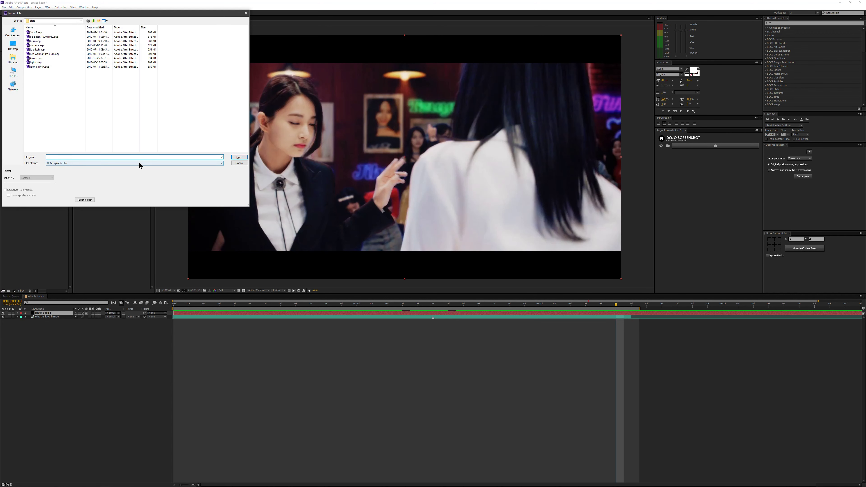
pyautogui.doubleClick(38, 58)
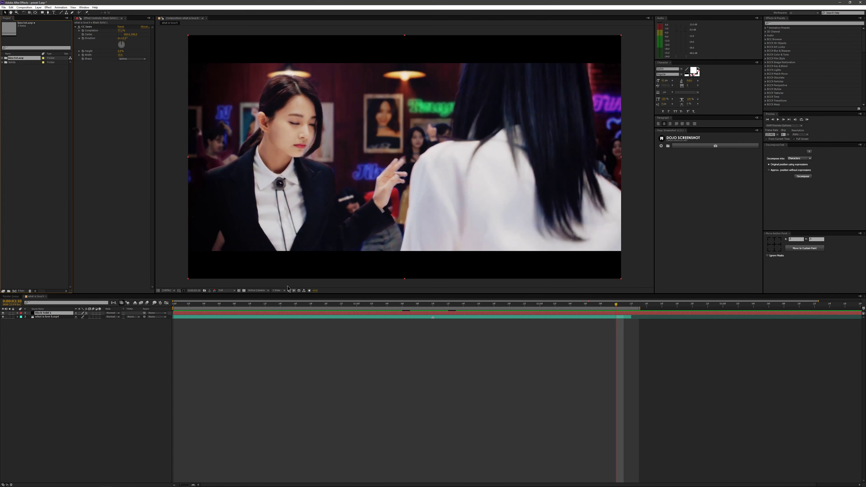
pyautogui.click(2, 58)
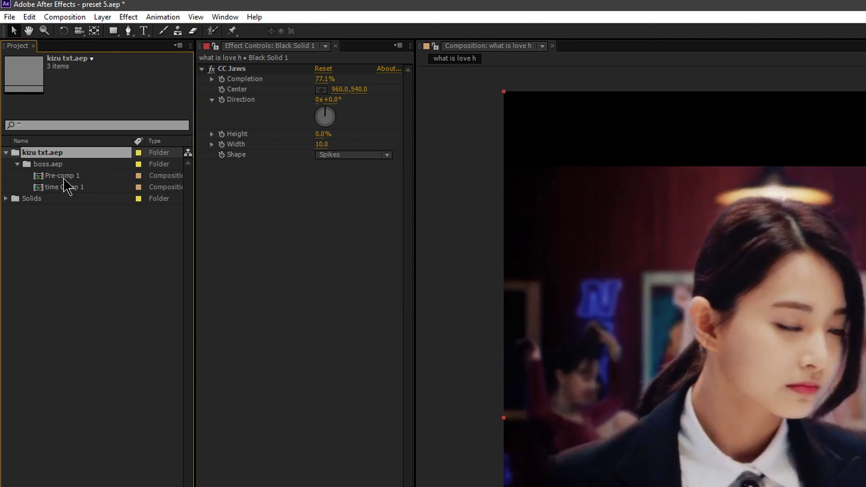
pyautogui.doubleClick(68, 176)
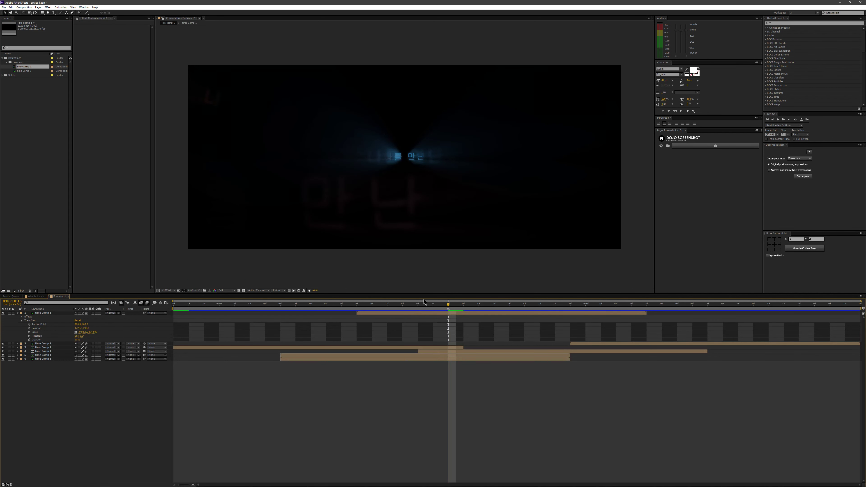
# Step: Preview the text animation in Pre-comp 1 and open its nested time Comp 1
pyautogui.press('KP_0')
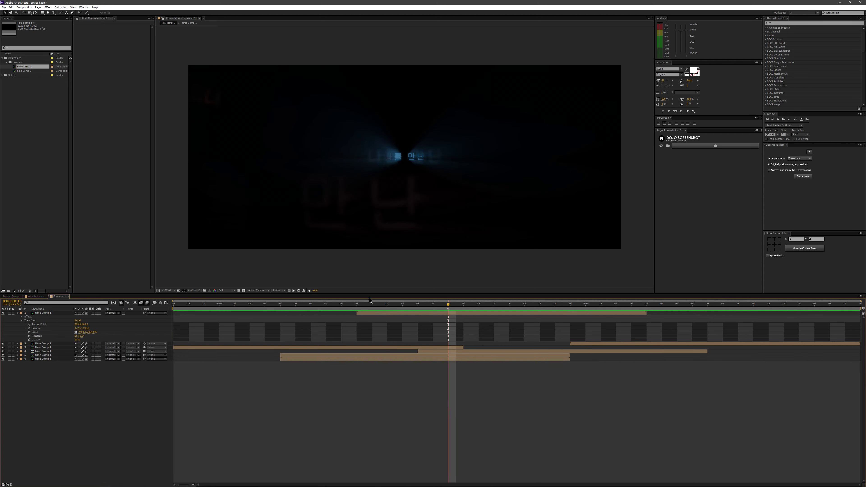
pyautogui.click(433, 359)
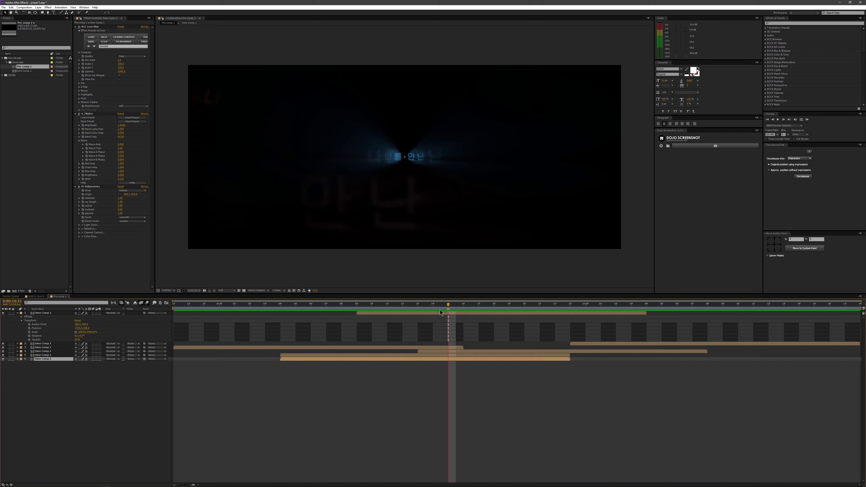
pyautogui.doubleClick(461, 352)
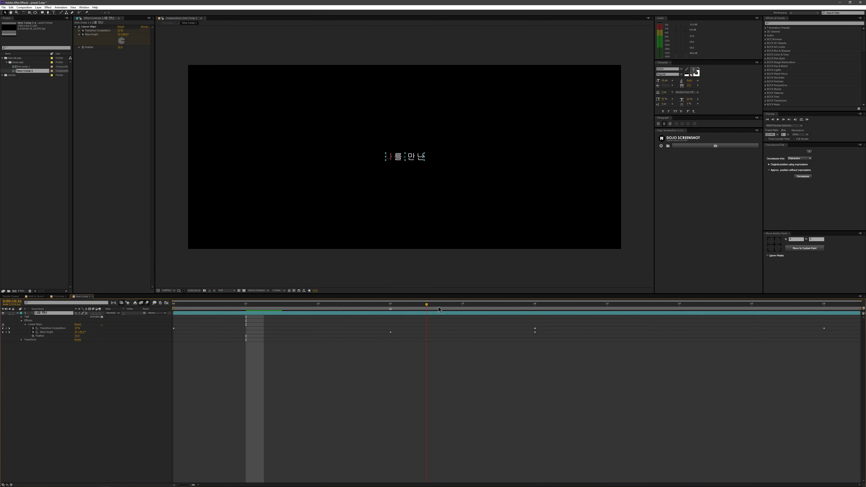
# Step: Replace the Korean text in time Comp 1 with "anime!!!"
pyautogui.click(426, 305)
pyautogui.doubleClick(415, 156)
pyautogui.write('an')
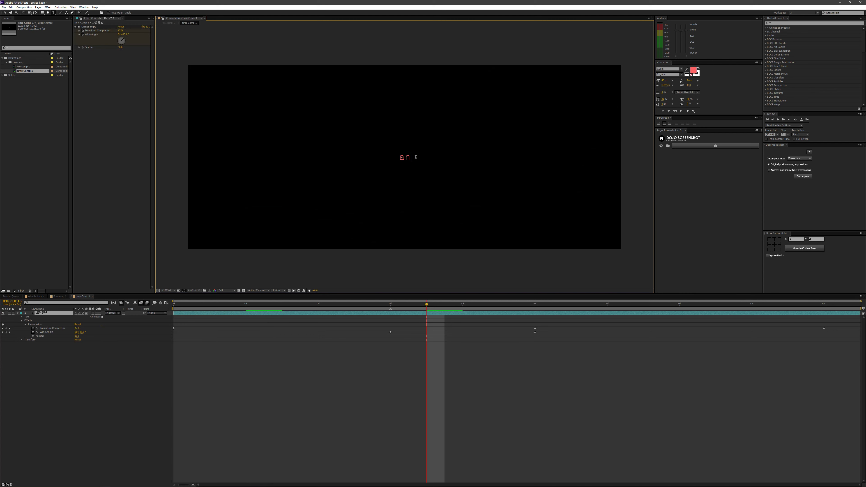
pyautogui.write('ime!!!')
# Step: Recolour the letters "nime!!!" of the text white
pyautogui.moveTo(393, 157); pyautogui.dragTo(658, 187)
pyautogui.click(694, 71)
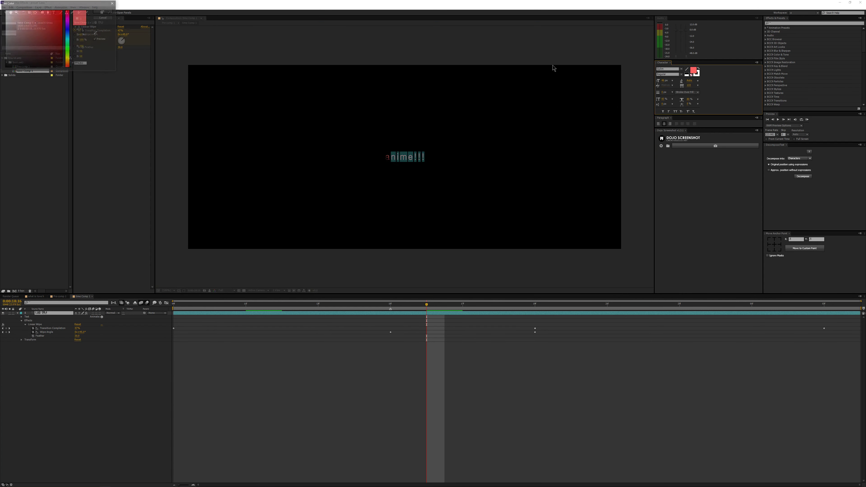
pyautogui.click(5, 11)
pyautogui.click(103, 11)
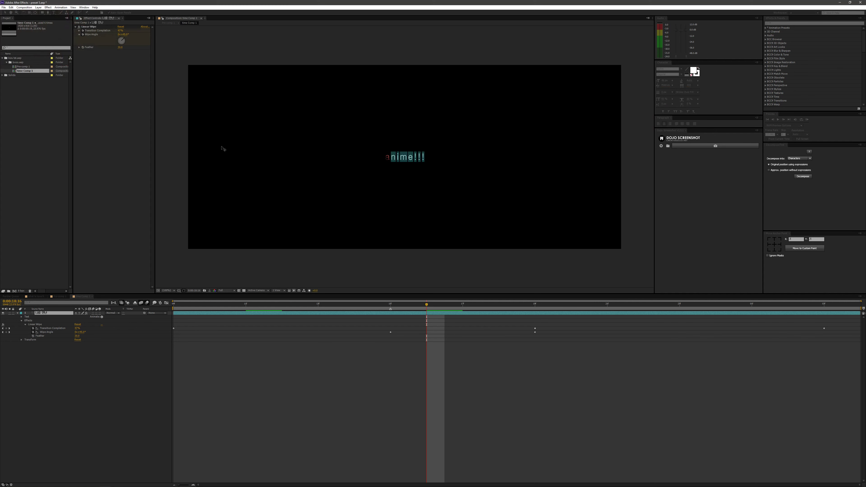
# Step: Lengthen the text by inserting a run of d's before its final e
pyautogui.click(406, 152)
pyautogui.write('ddddddddd')
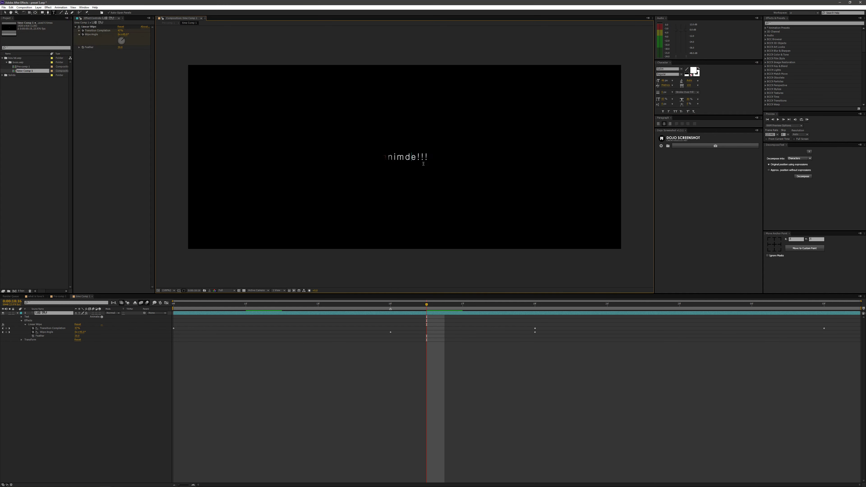
pyautogui.click(356, 362)
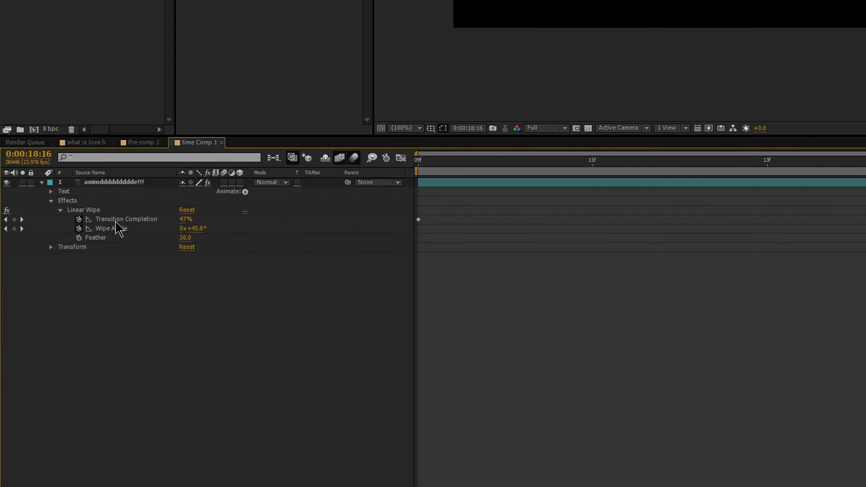
# Step: Select the Linear Wipe's Transition Completion and go to its first keyframe at the start of the composition
pyautogui.click(116, 222)
pyautogui.click(419, 161)
pyautogui.moveTo(289, 106)
pyautogui.mouseDown()
pyautogui.moveTo(309, 112)
pyautogui.moveTo(285, 109)
pyautogui.mouseUp()
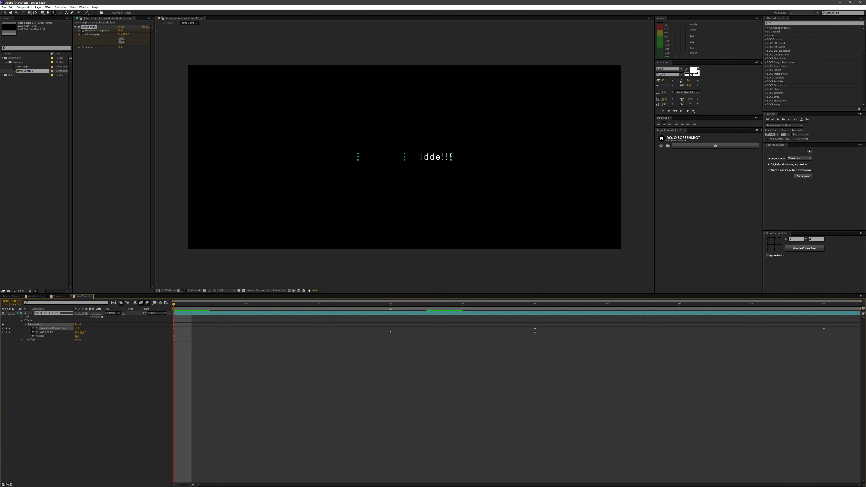